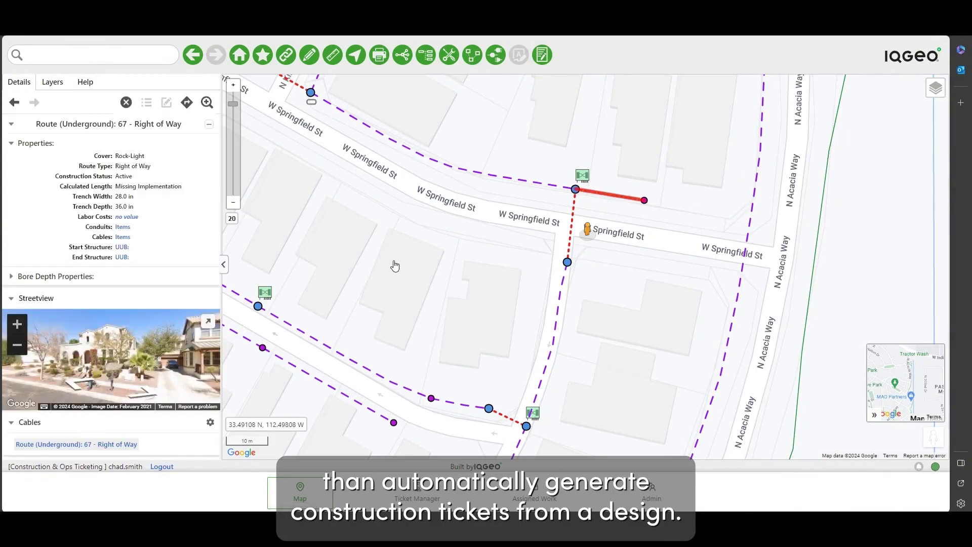
Step: Clear the selection of the underground route on the map and display the list of map layers
right_click(839, 219)
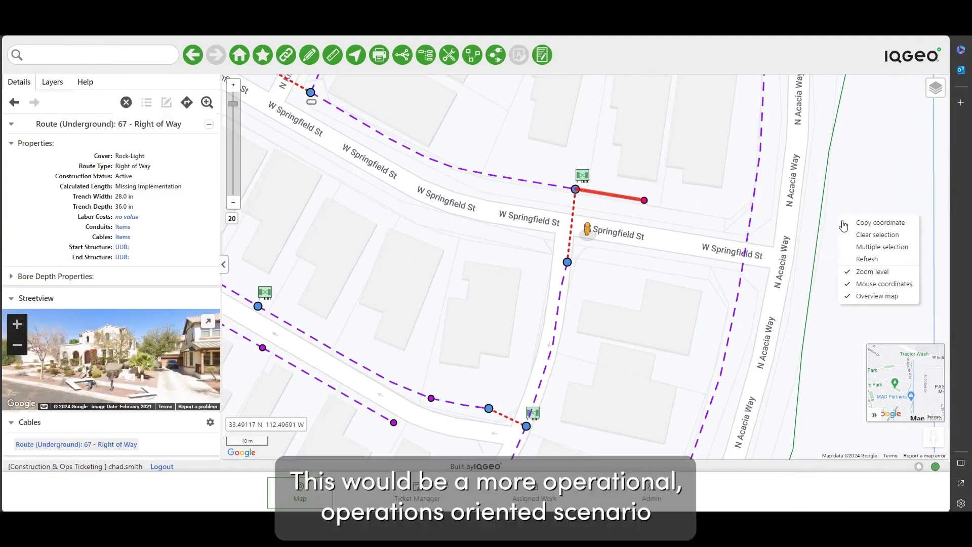
left_click(861, 234)
scroll(645, 251, "down", 2)
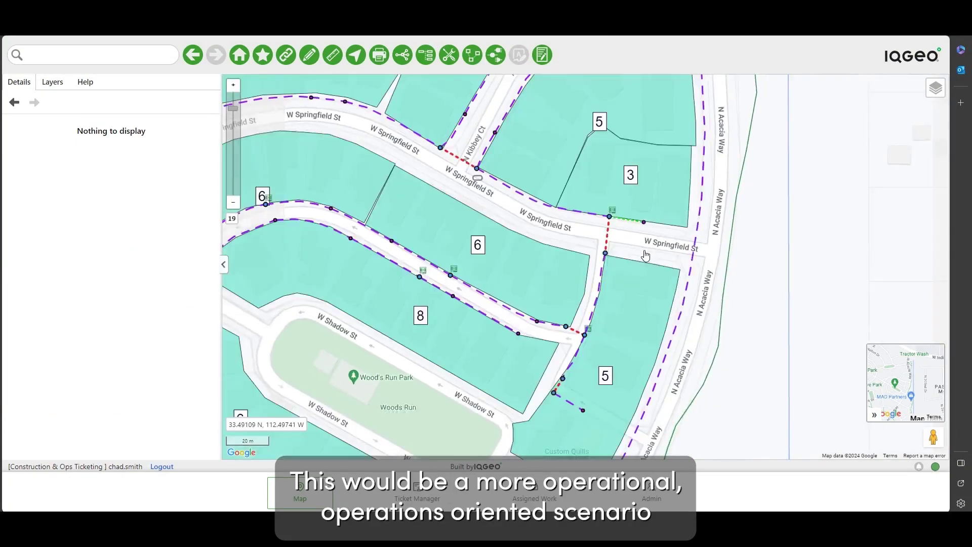
left_click(52, 82)
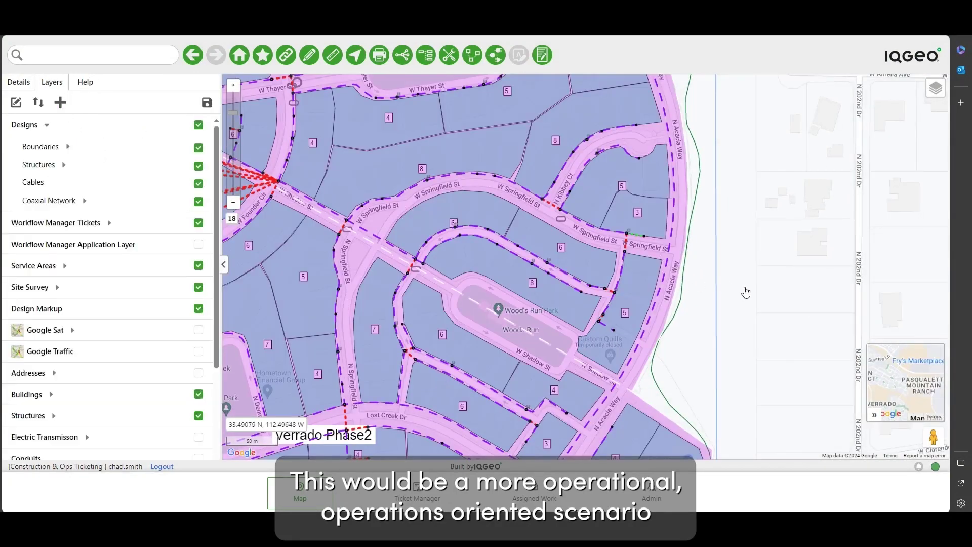
left_click_drag(745, 294, 706, 305)
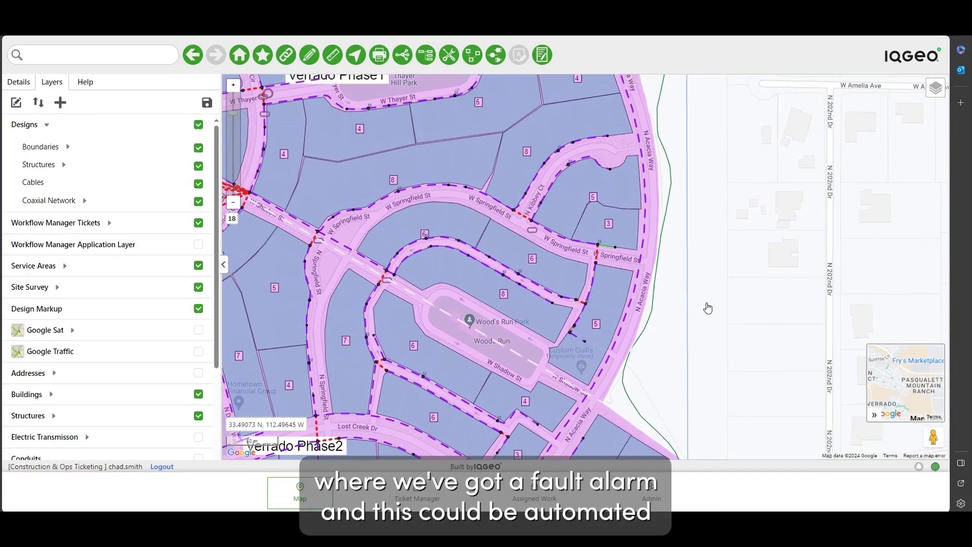
right_click(669, 233)
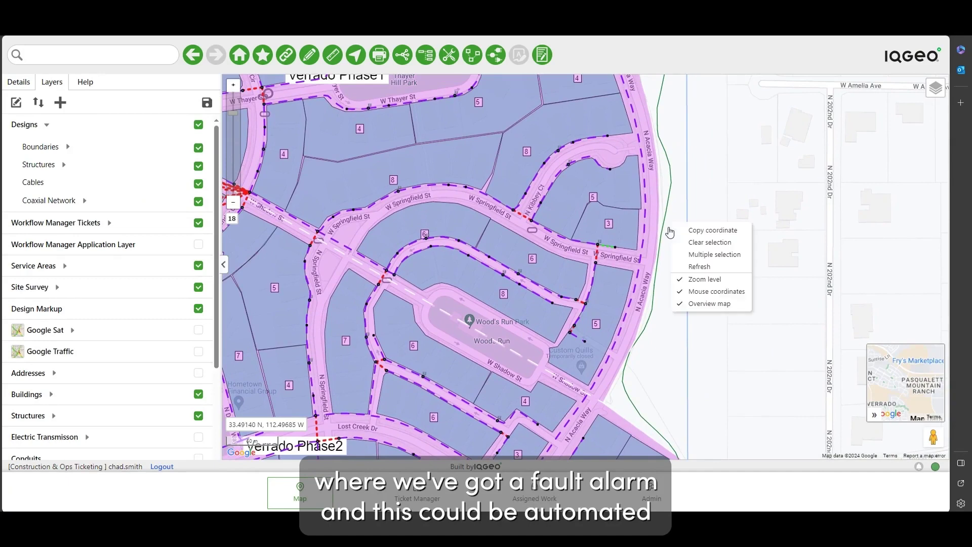
left_click(667, 231)
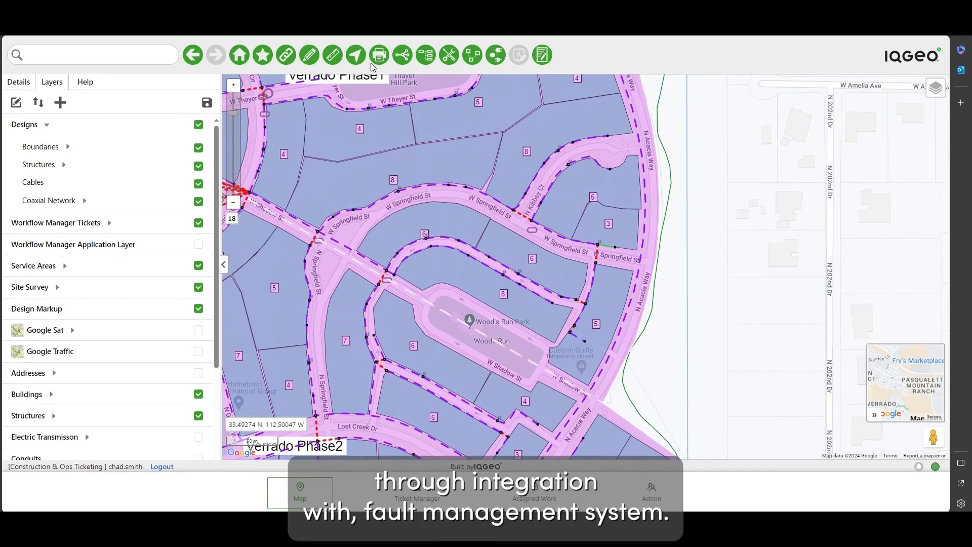
left_click(303, 56)
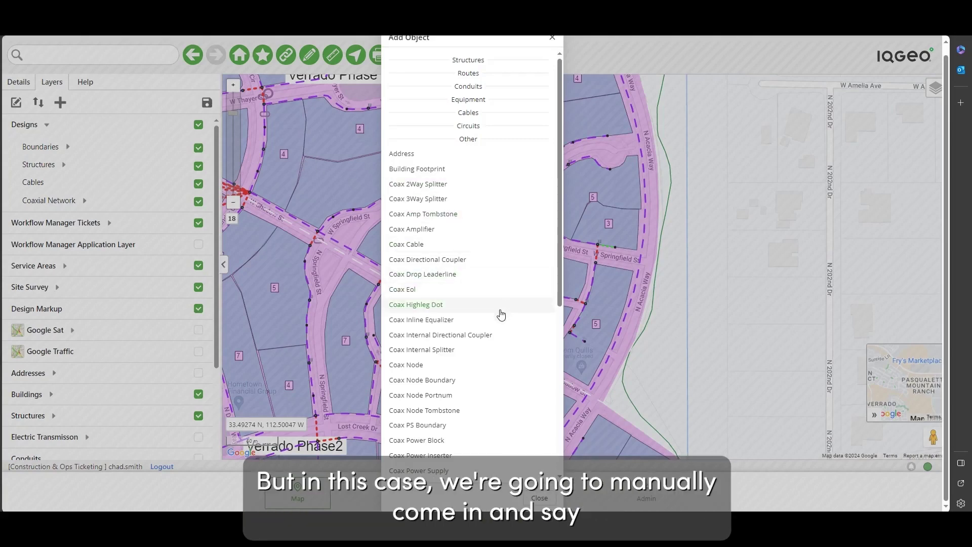
scroll(499, 312, "down", 5)
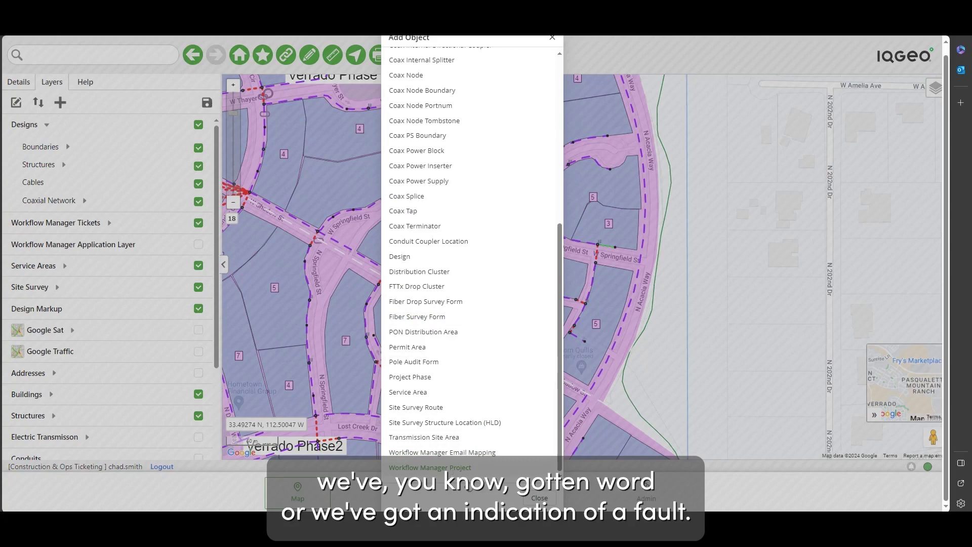
left_click(539, 498)
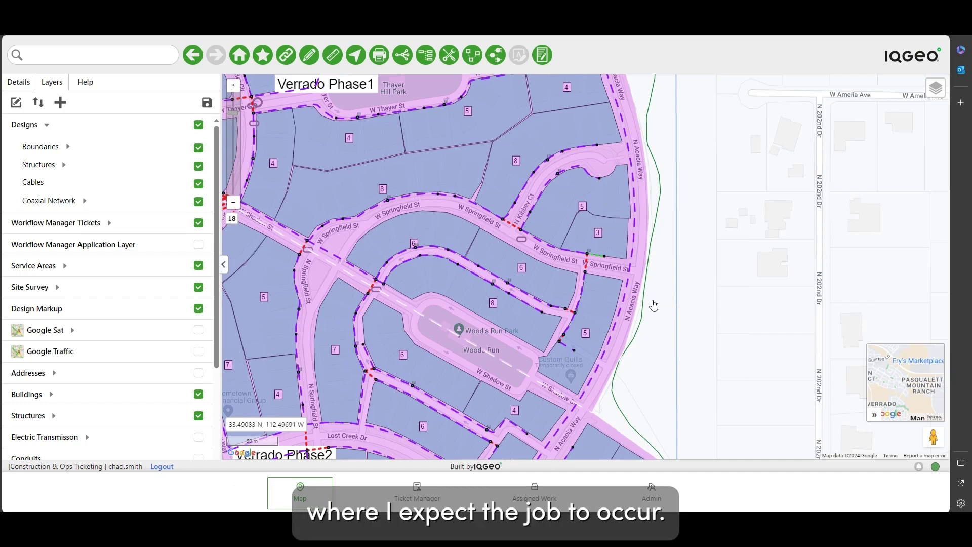
Step: Start a new Workflow Manager Project and draw its four-cornered boundary around the east end of W Springfield St, extending past N Acacia Way
left_click(309, 56)
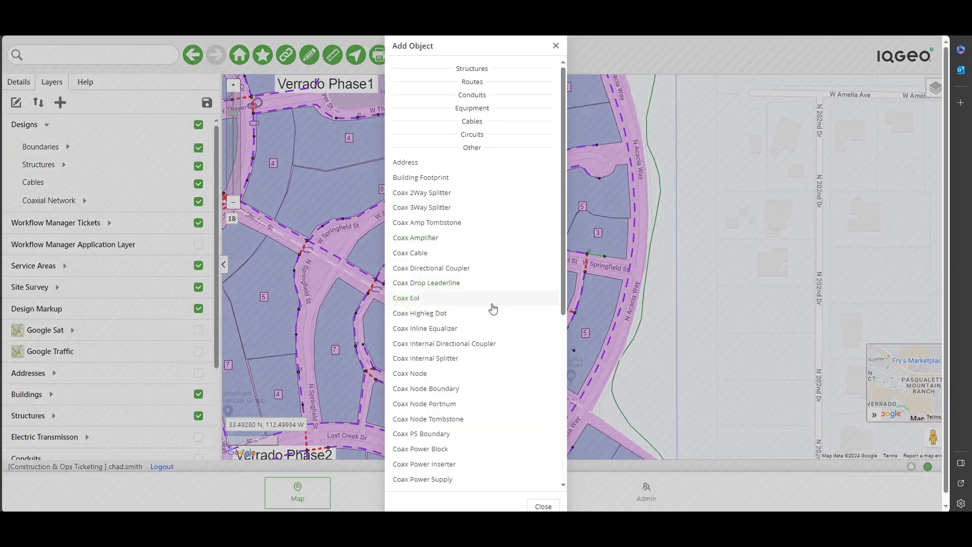
scroll(493, 314, "down", 5)
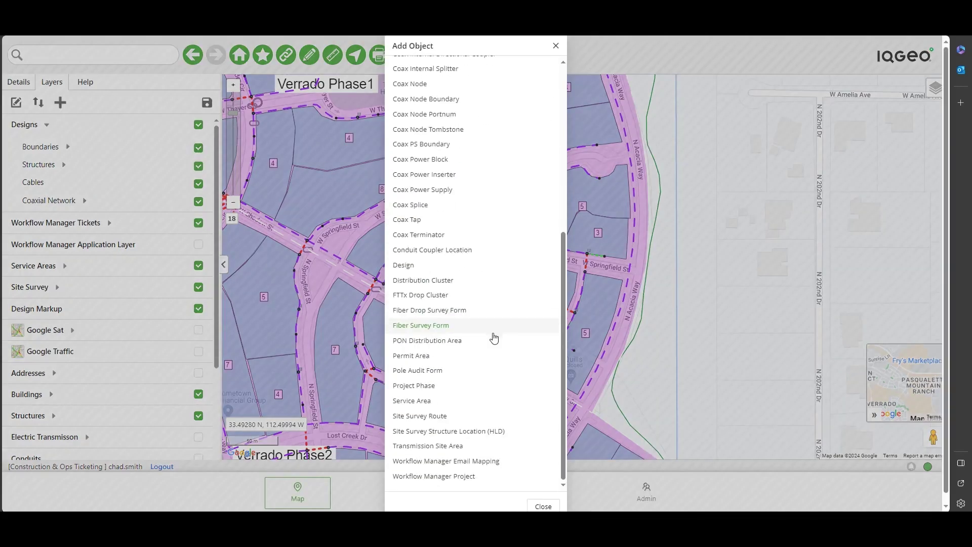
left_click(450, 479)
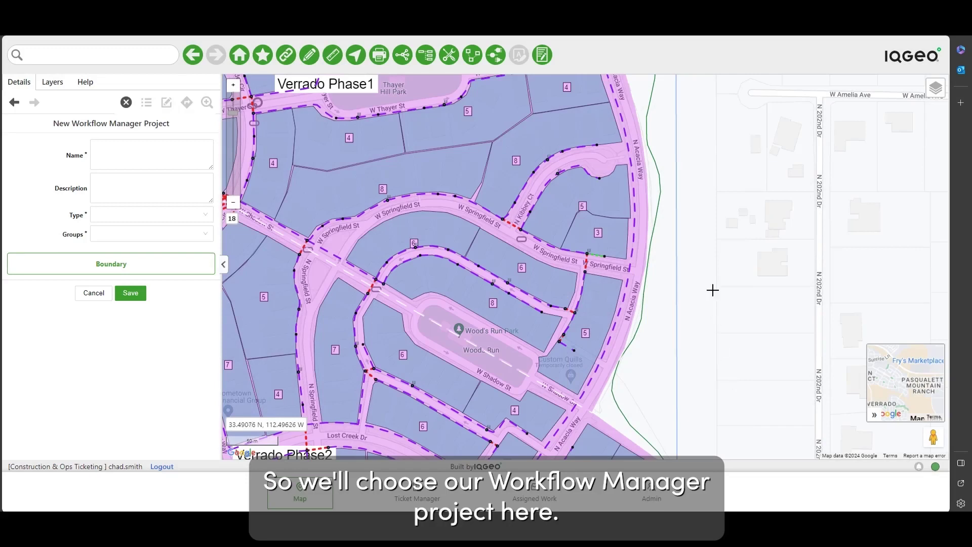
left_click(702, 232)
left_click(549, 212)
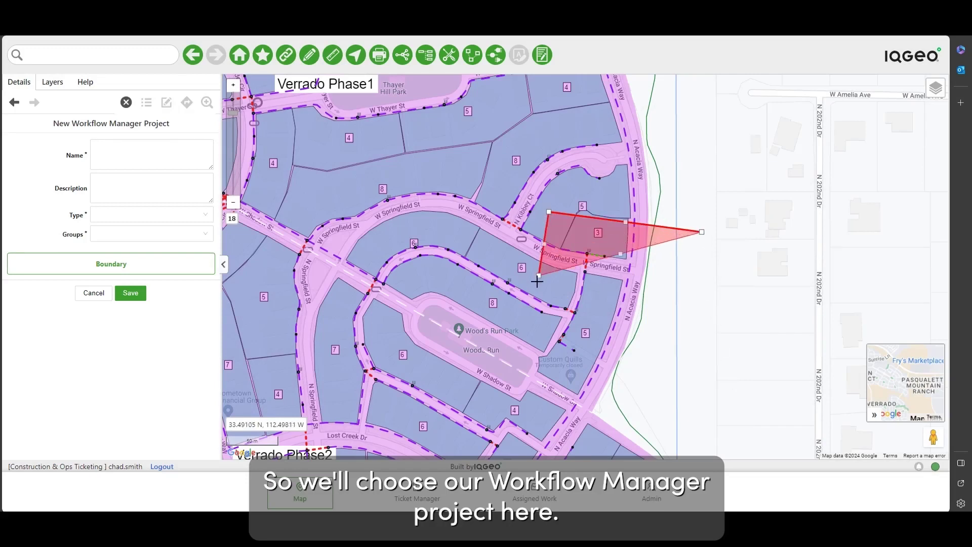
left_click(542, 301)
double_click(677, 310)
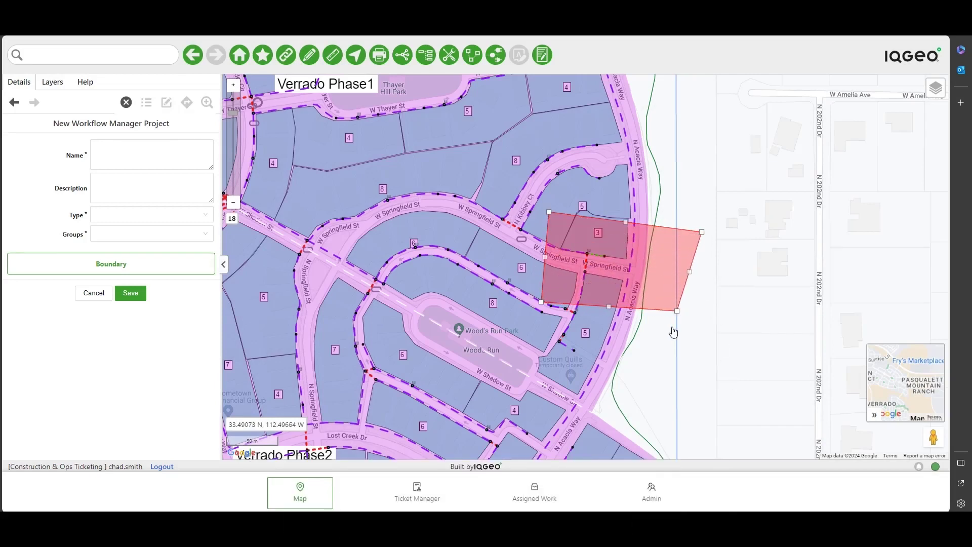
Step: Name the project Fault Repair-05986586, set its type to Maintenance and its group to Default, and save it
left_click(119, 146)
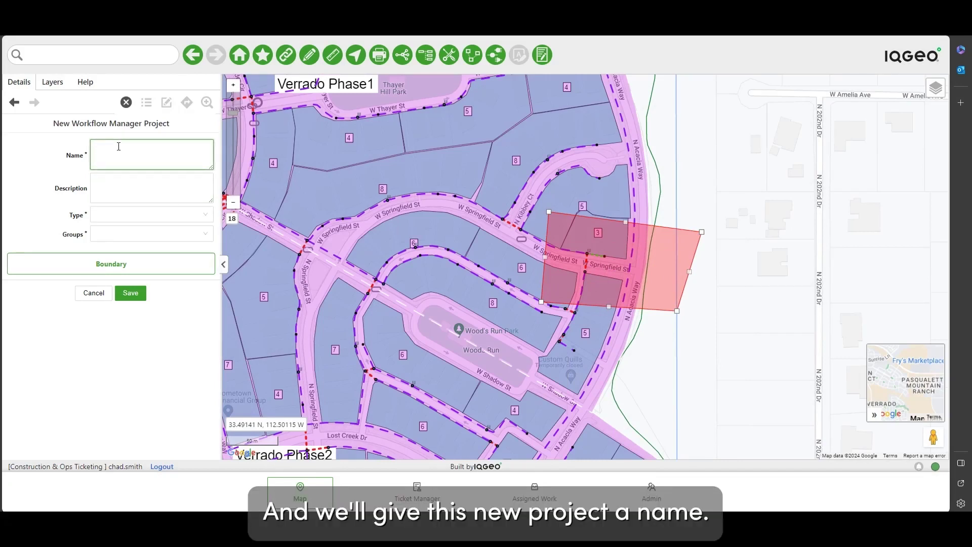
type("Fault ")
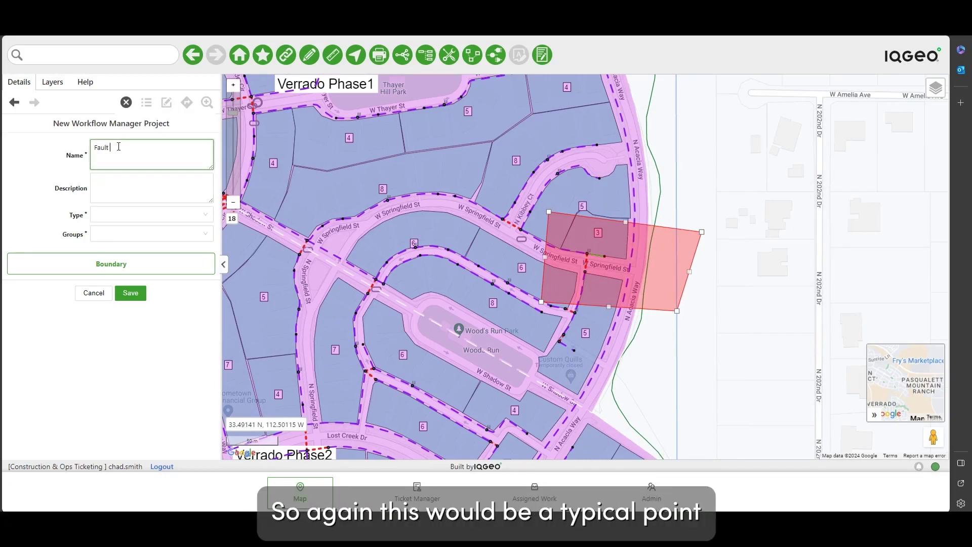
type("Repair-05986586")
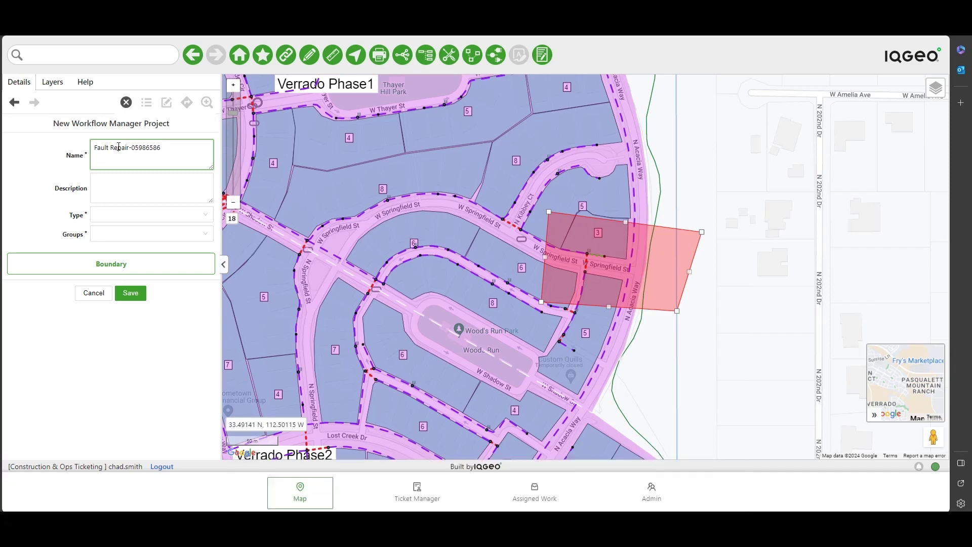
left_click(127, 215)
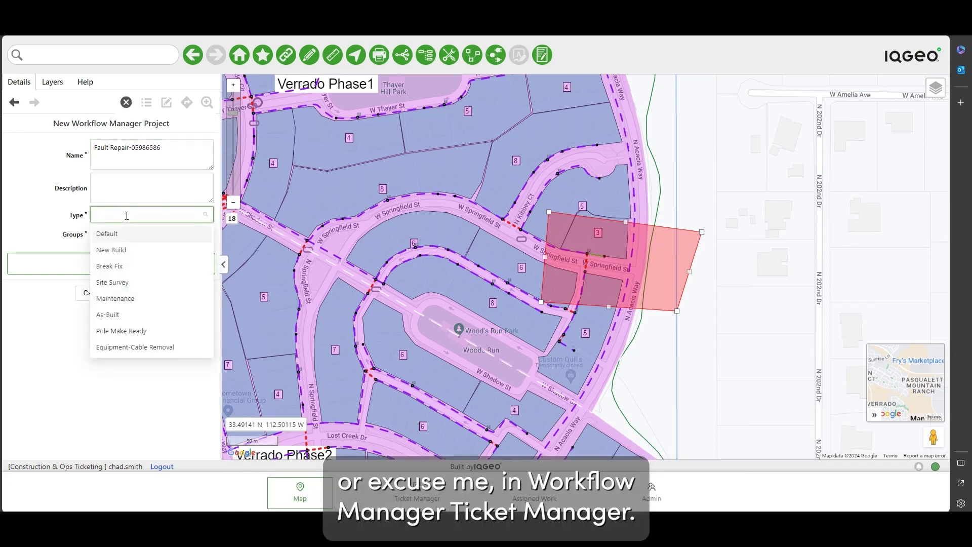
left_click(117, 300)
left_click(136, 237)
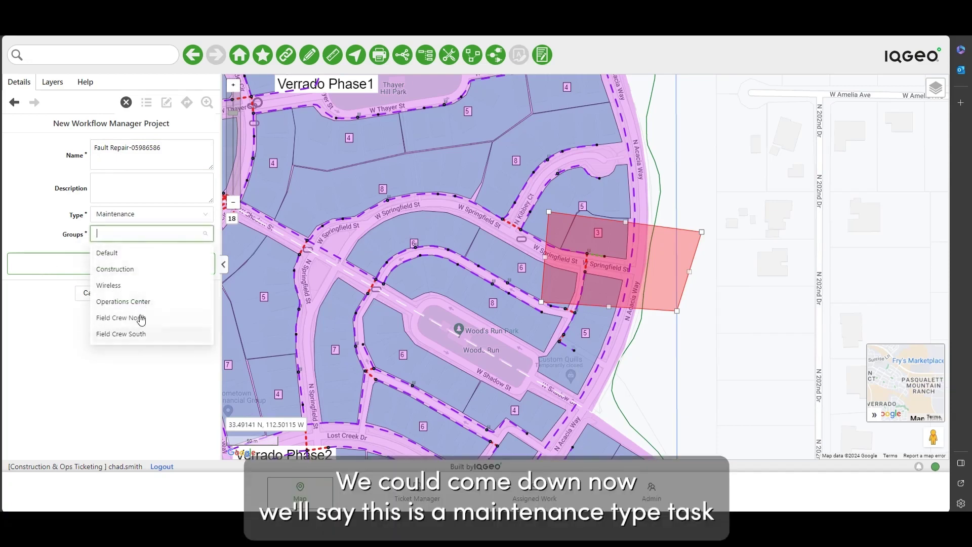
left_click(112, 252)
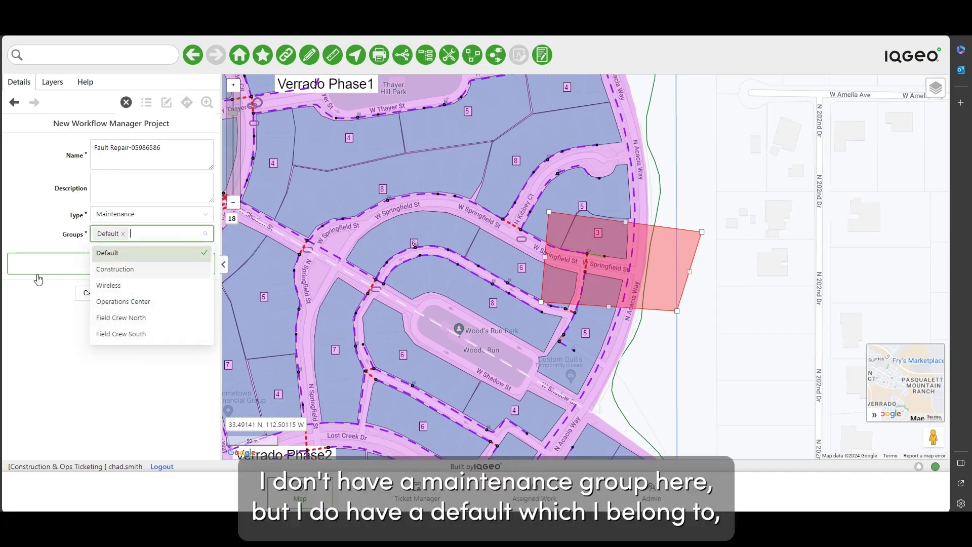
left_click(48, 213)
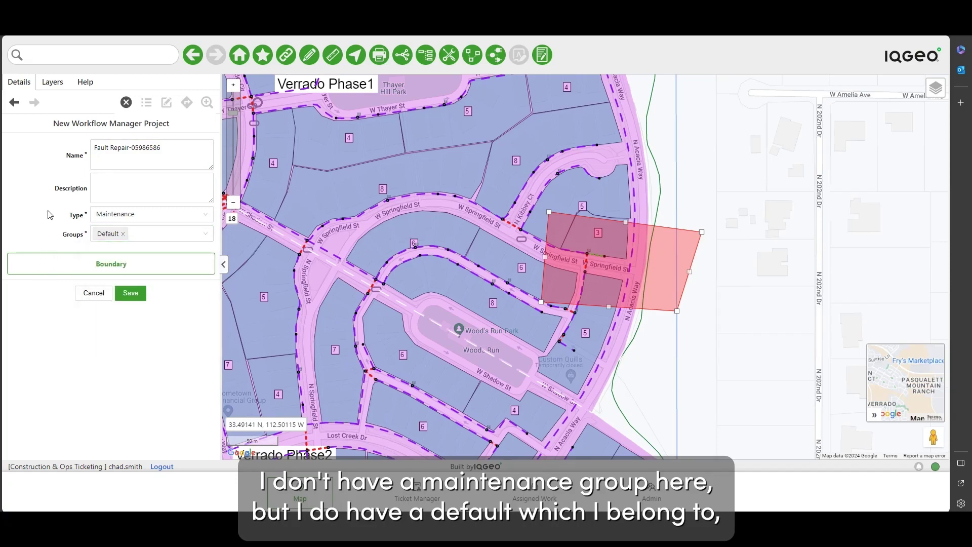
left_click(130, 293)
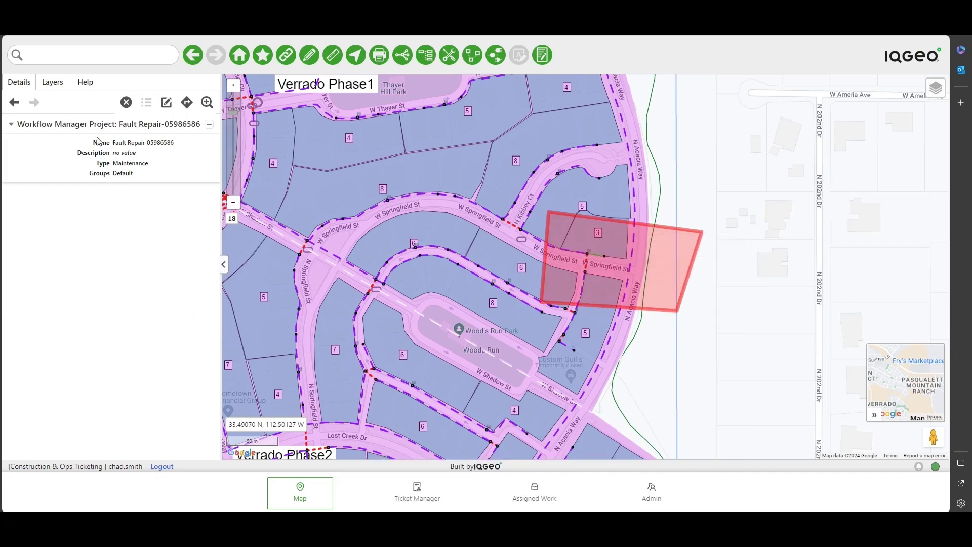
Step: Switch to Ticket Manager, hide the ticket update pane, deselect all tickets and collapse the Test003 - New Build project
left_click(412, 493)
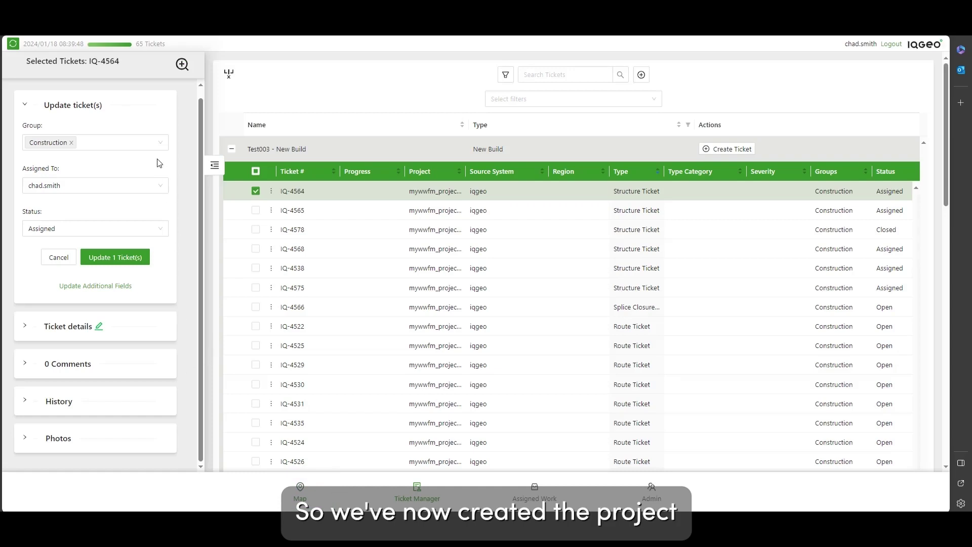
left_click(215, 165)
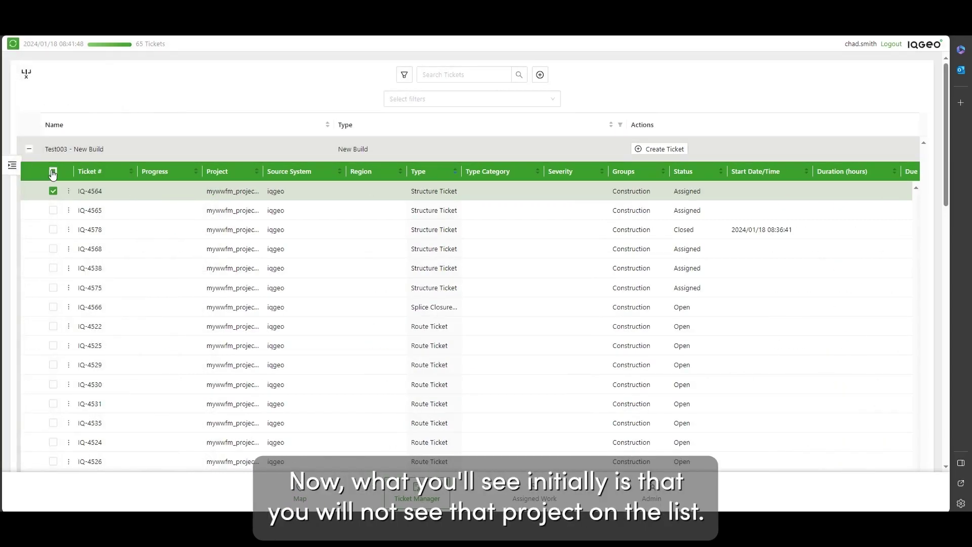
left_click(53, 172)
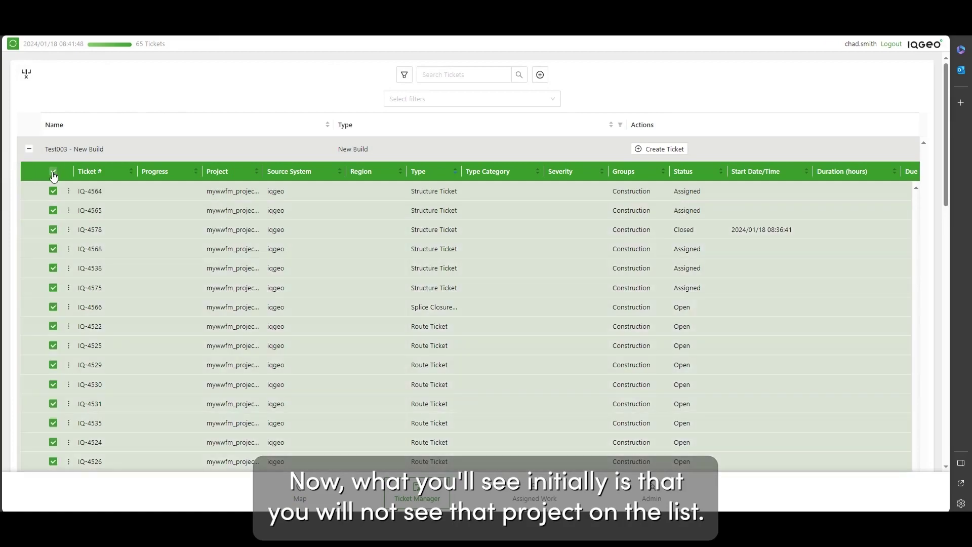
left_click(53, 172)
left_click(29, 149)
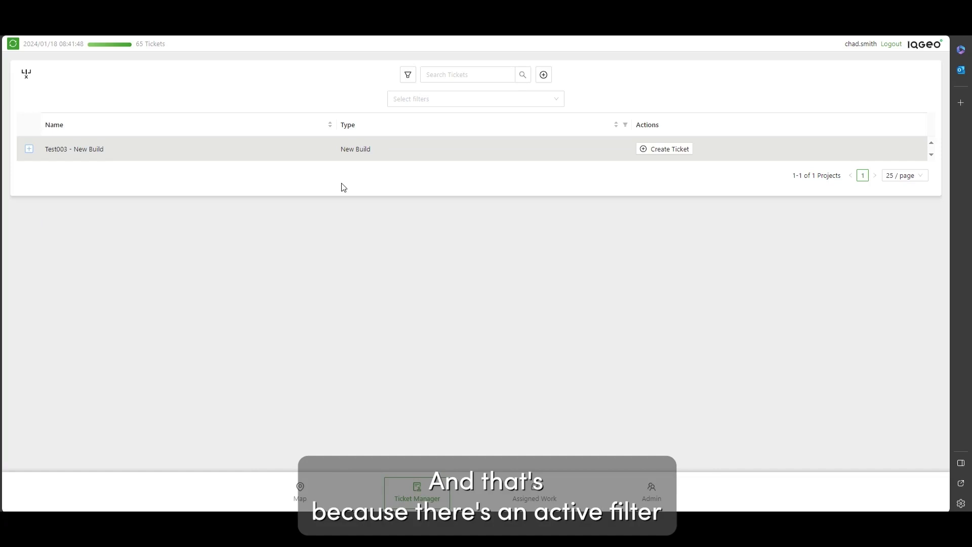
Step: Turn off the Hide Empty Projects filter and expand the Fault Repair-05986586 project
left_click(408, 75)
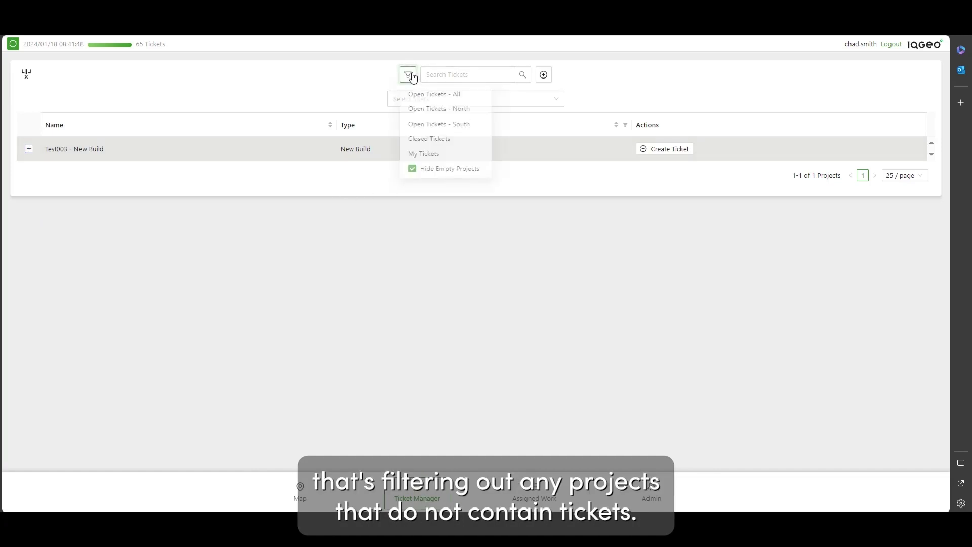
left_click(412, 176)
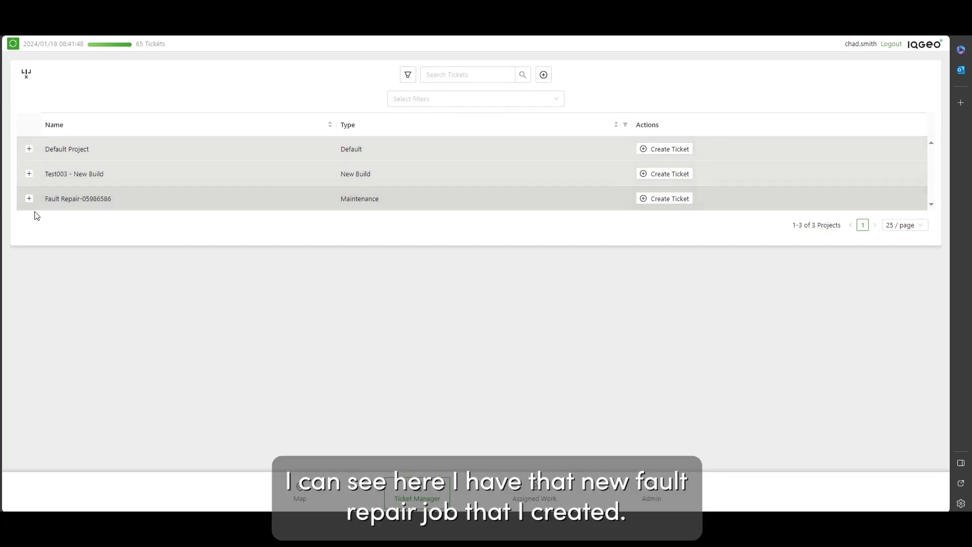
left_click(29, 198)
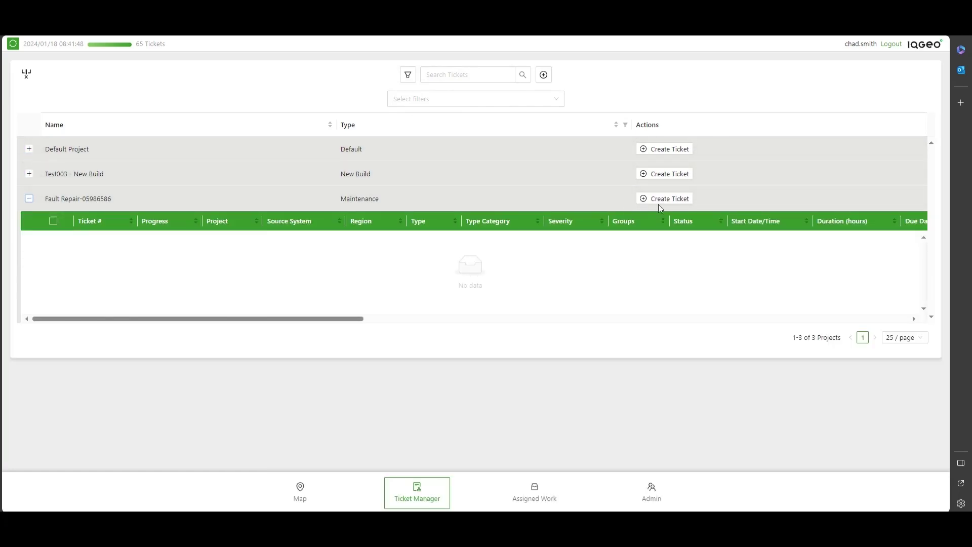
Step: Start a new ticket in the Fault Repair-05986586 project with ticket type Break Fix and geometry Point
left_click(680, 201)
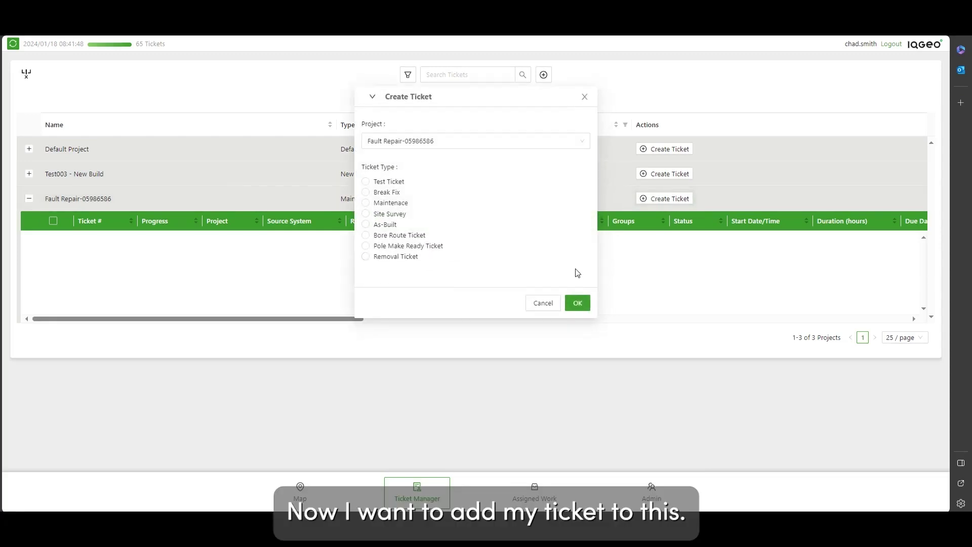
left_click(372, 193)
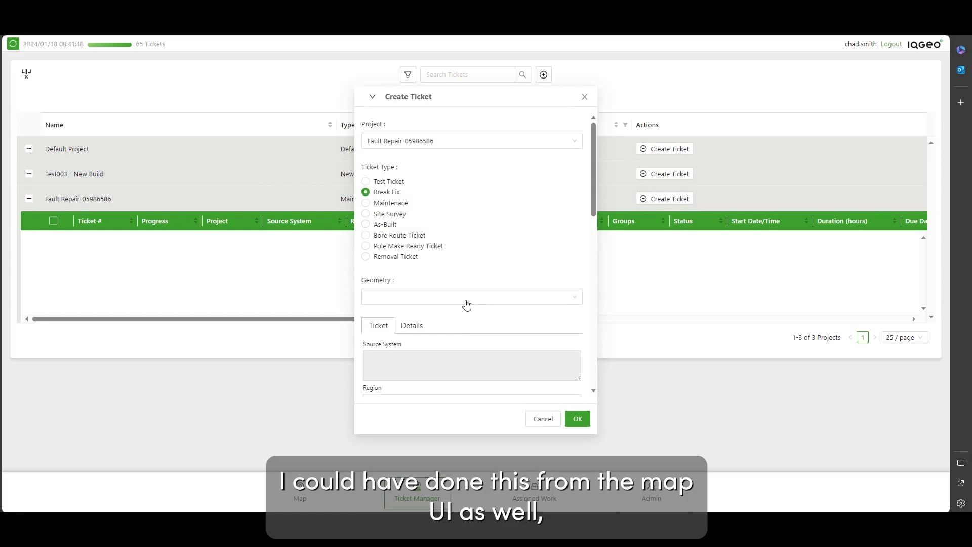
left_click(467, 304)
left_click(466, 318)
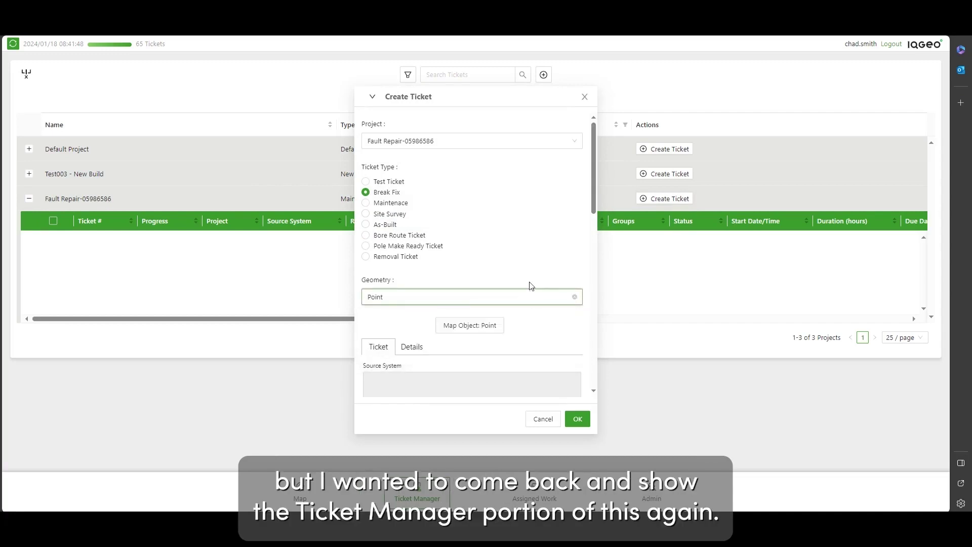
Step: Assign the new Break Fix ticket to the Default group, leaving its region and type category blank
scroll(527, 251, "down", 4)
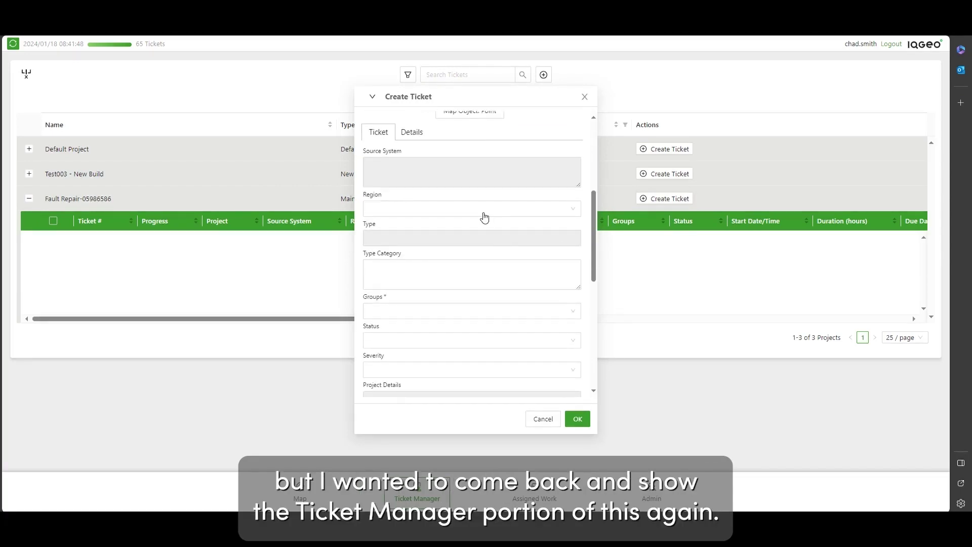
left_click(484, 217)
left_click(488, 223)
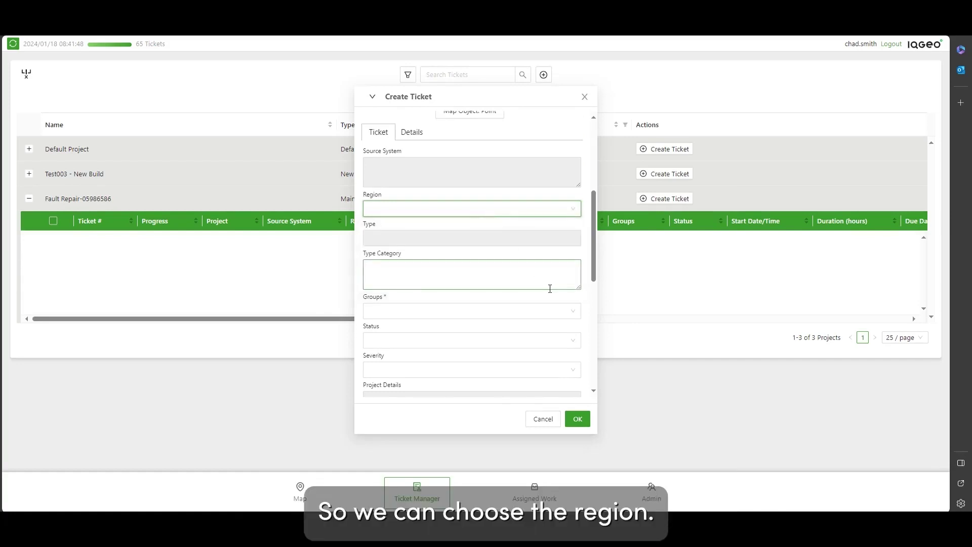
scroll(550, 289, "down", 2)
left_click(451, 230)
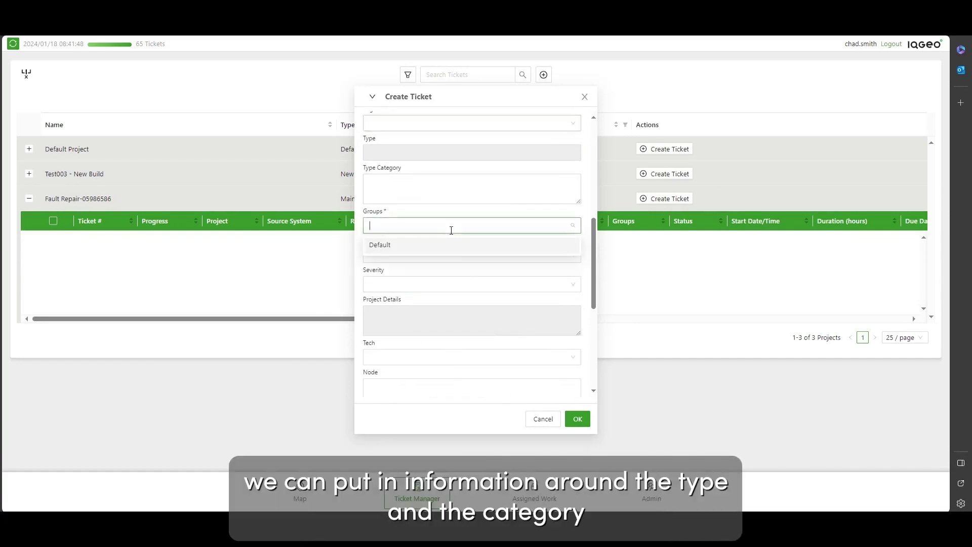
left_click(445, 247)
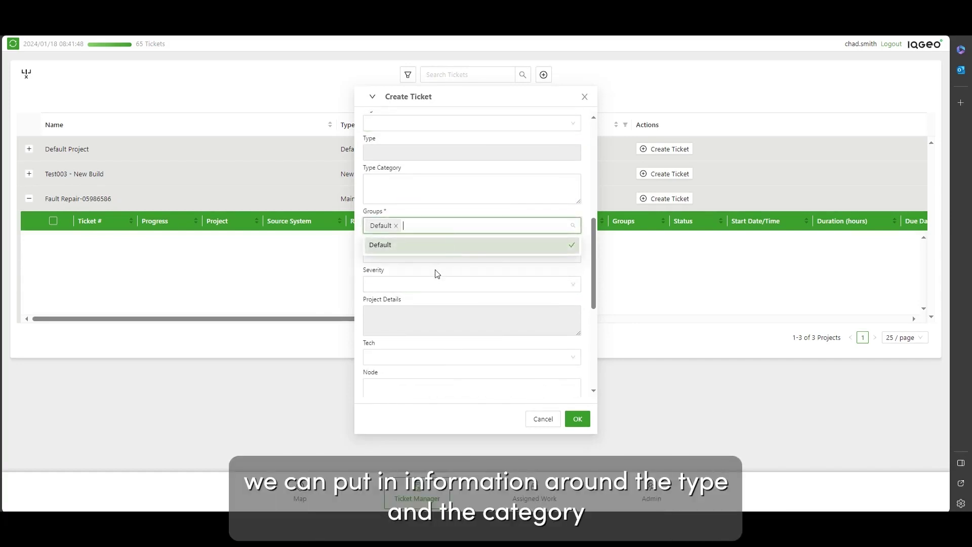
left_click(500, 273)
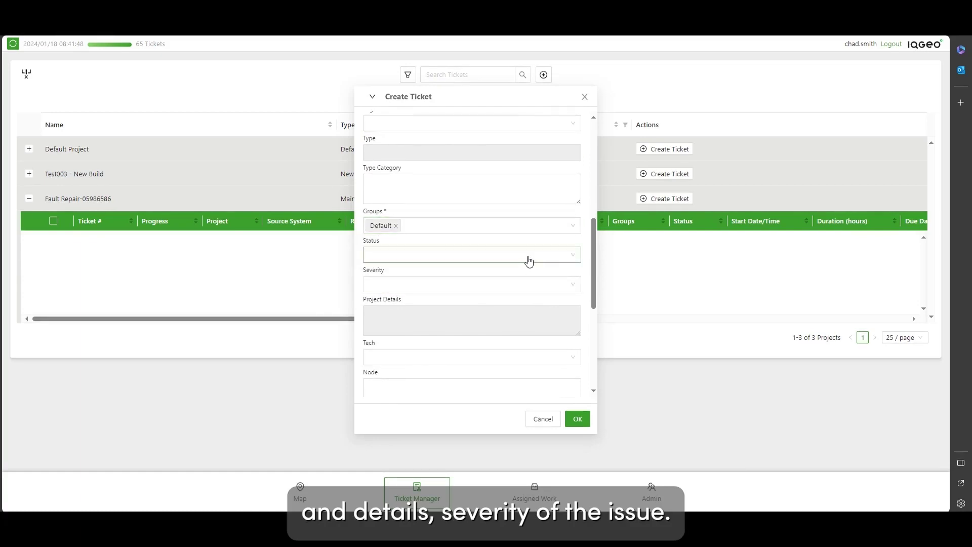
Step: Set the new ticket's status to Open and its severity to Medium
left_click(529, 261)
left_click(425, 276)
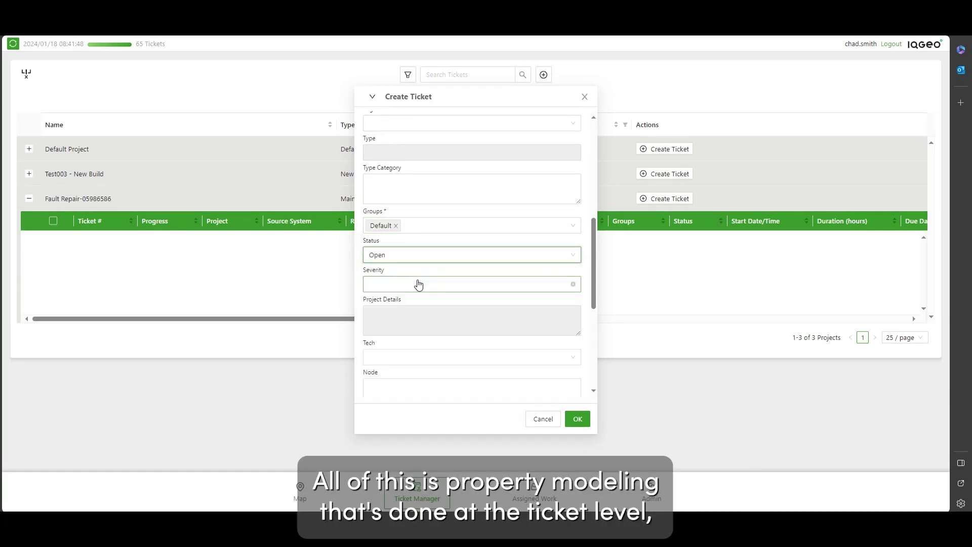
left_click(436, 289)
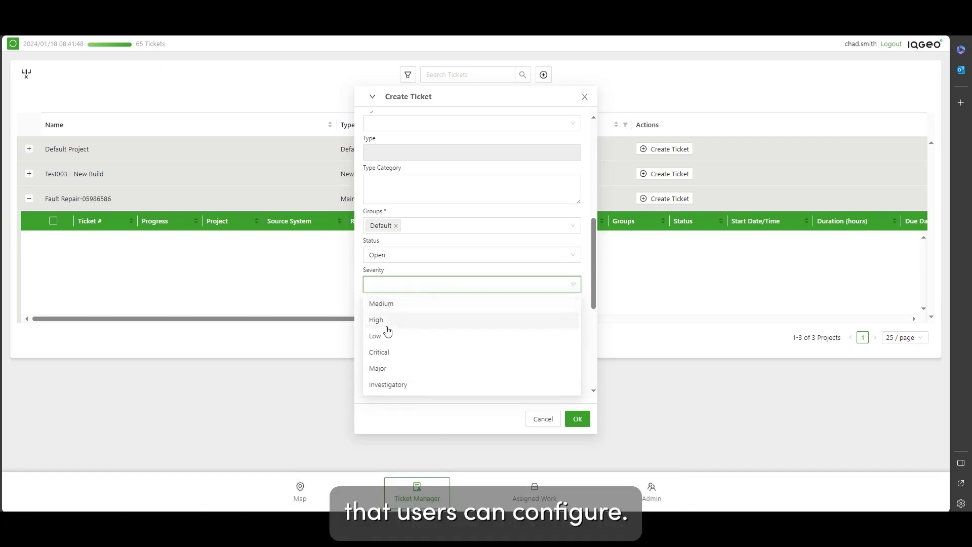
left_click(386, 306)
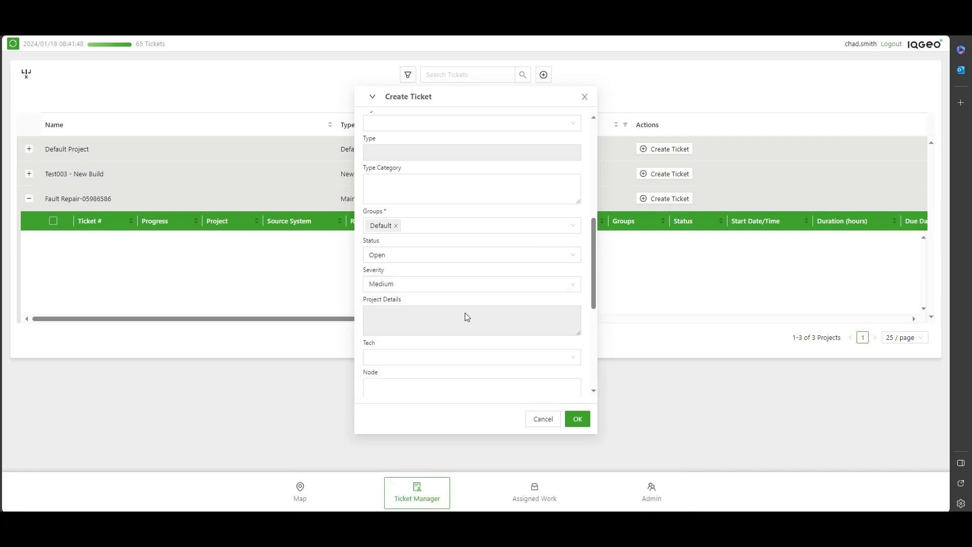
Step: Assign the signed-in user as the ticket's technician, leaving node, issue, cause and ticket details empty
scroll(473, 303, "down", 2)
left_click(474, 273)
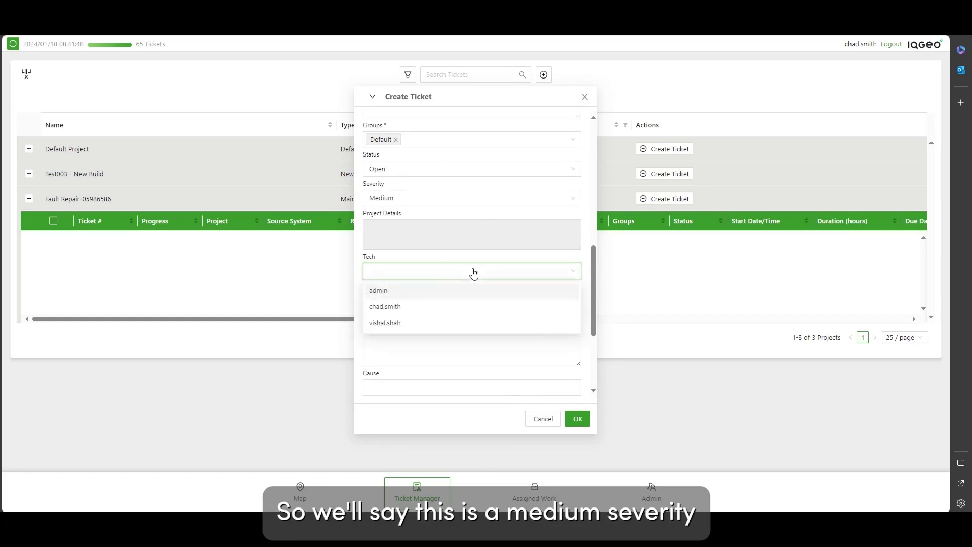
left_click(393, 309)
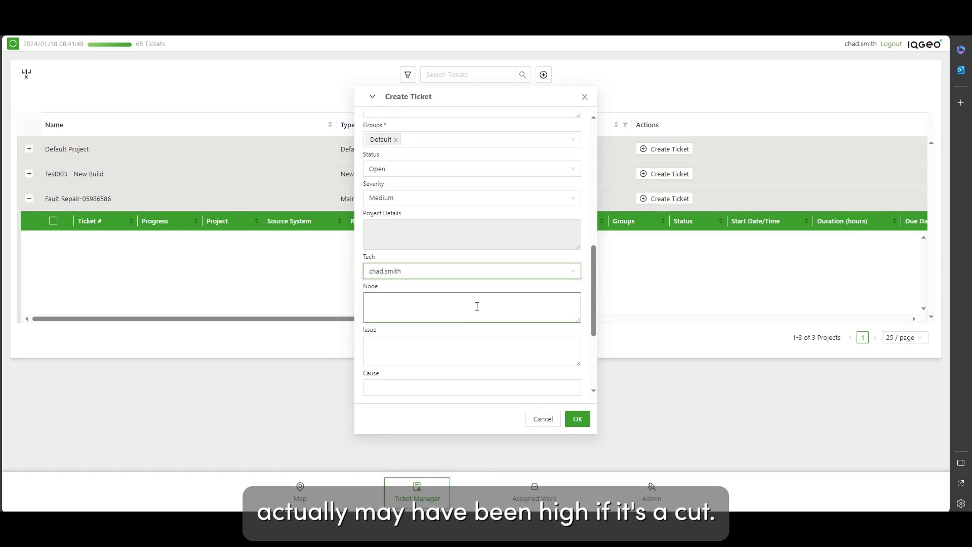
scroll(486, 304, "down", 3)
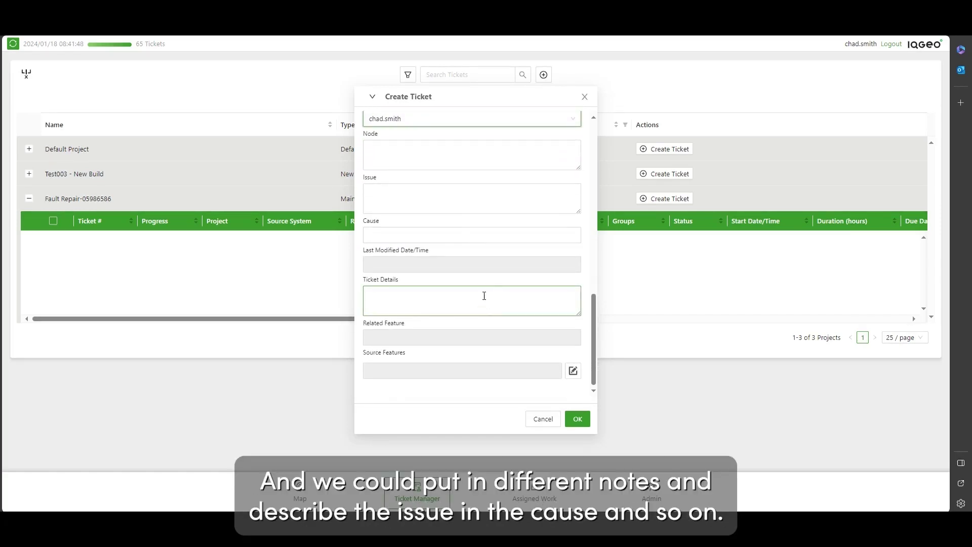
Step: Place the ticket's point on the dashed purple line along W Springfield St, just west of the T-junction near N Acacia Way, and create the ticket
scroll(466, 325, "up", 9)
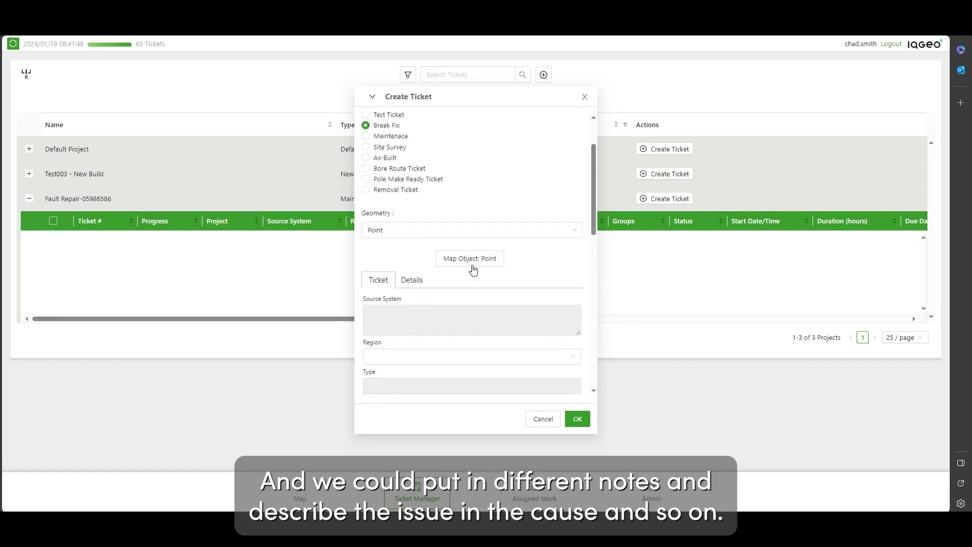
left_click(471, 259)
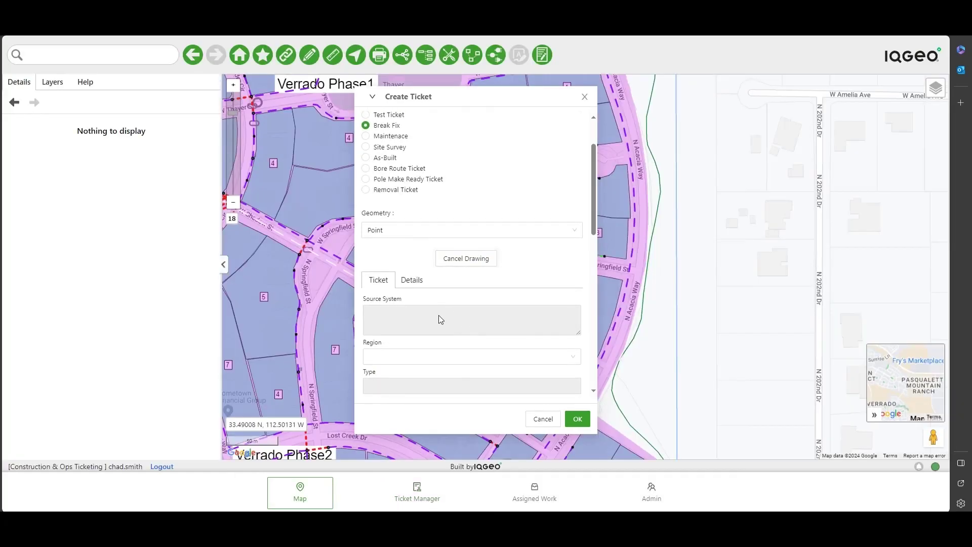
left_click(374, 97)
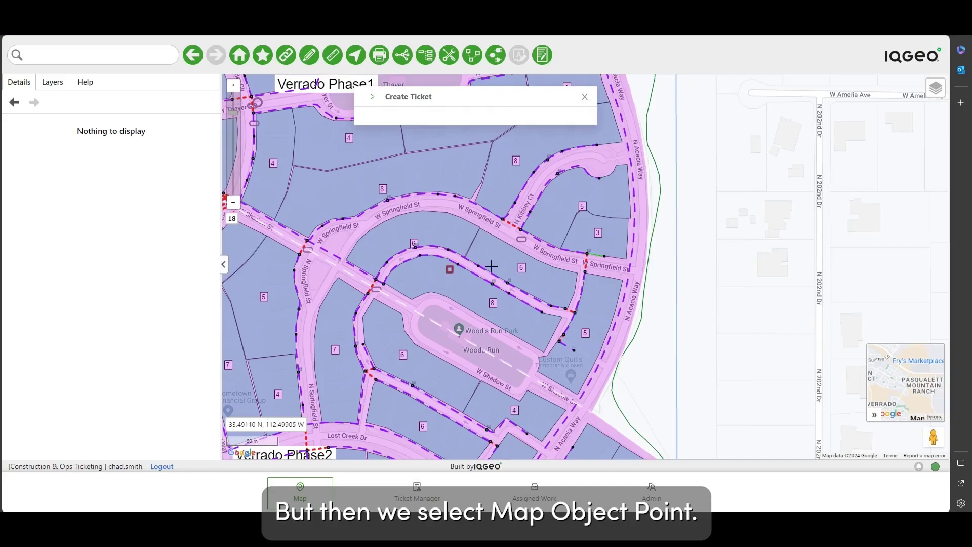
scroll(599, 267, "up", 1)
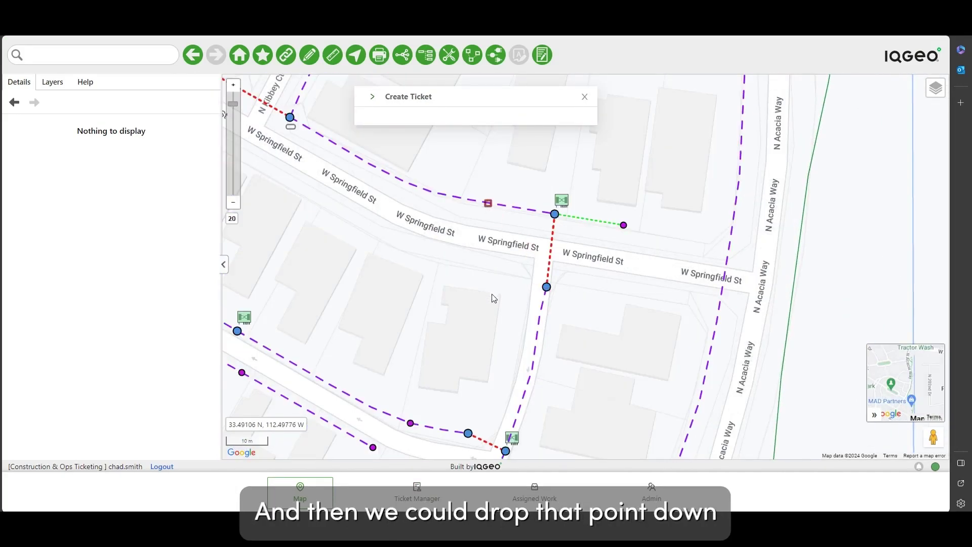
left_click(373, 96)
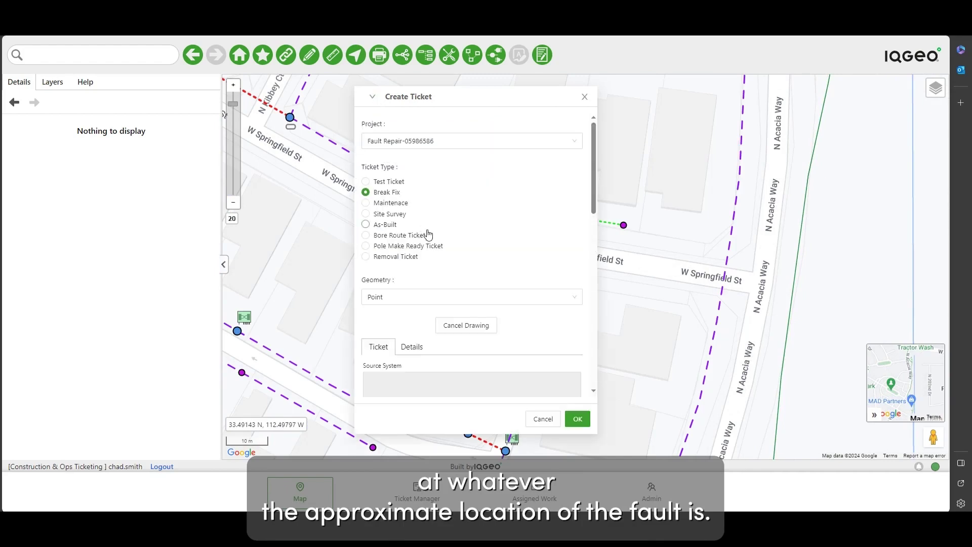
left_click(577, 418)
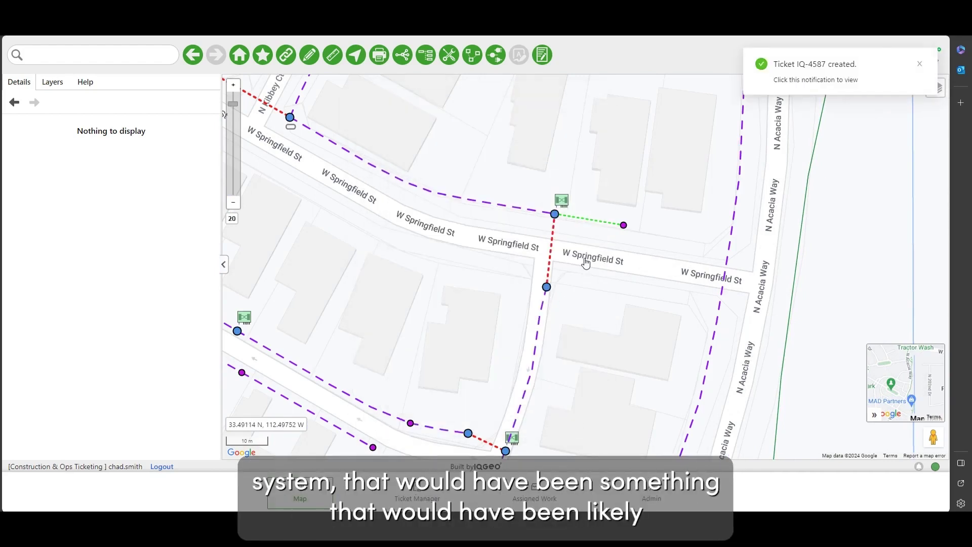
Step: Turn on the Workflow Manager Application Layer and select the Fault Repair-05986586 project's polygon on the map
scroll(594, 278, "down", 1)
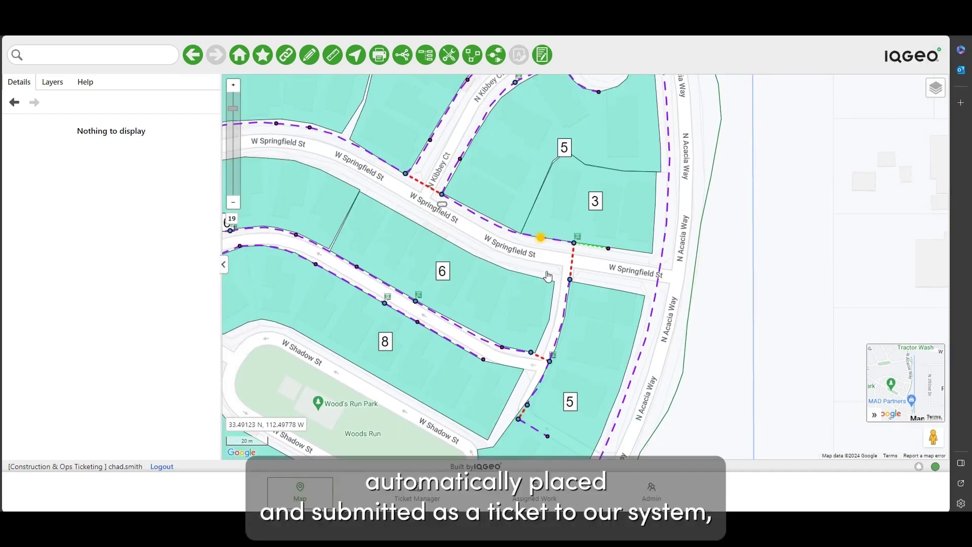
left_click(52, 82)
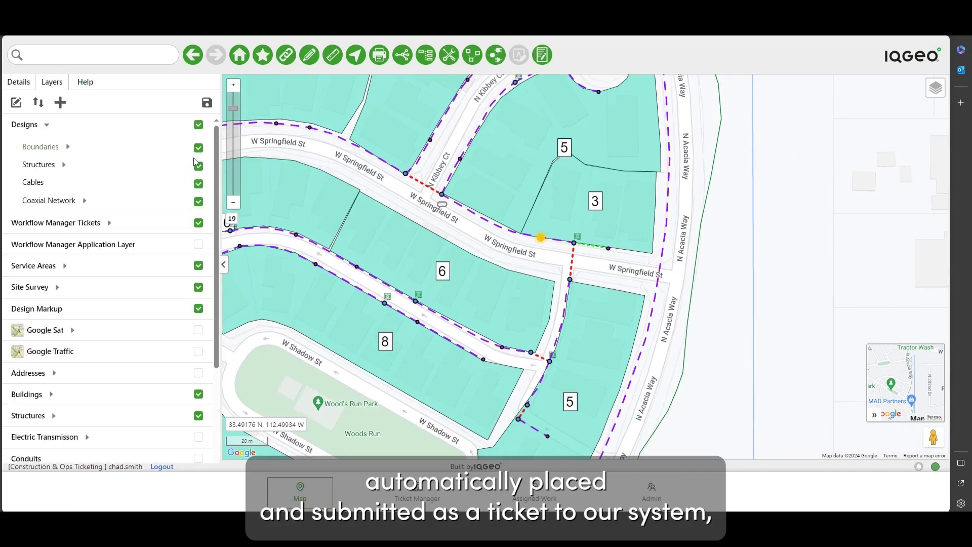
left_click(198, 245)
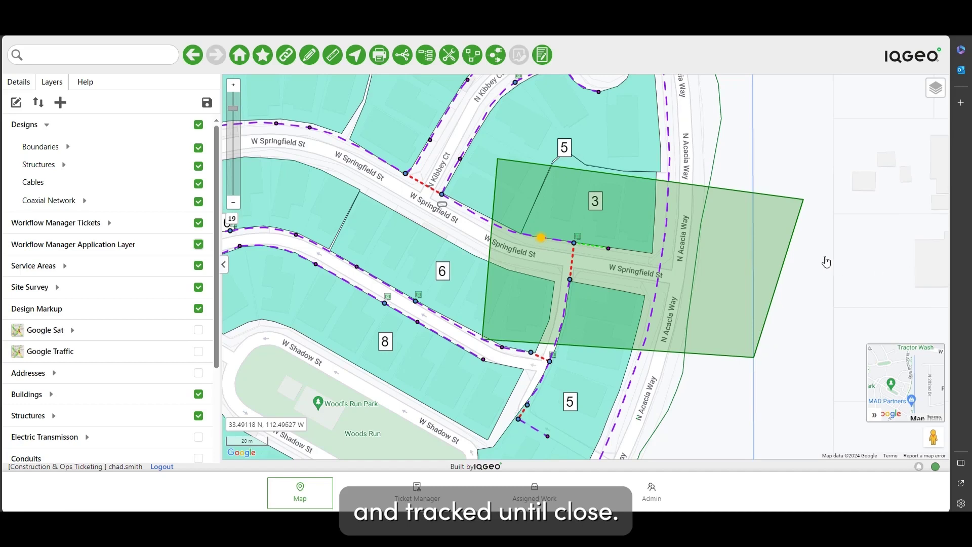
left_click(761, 271)
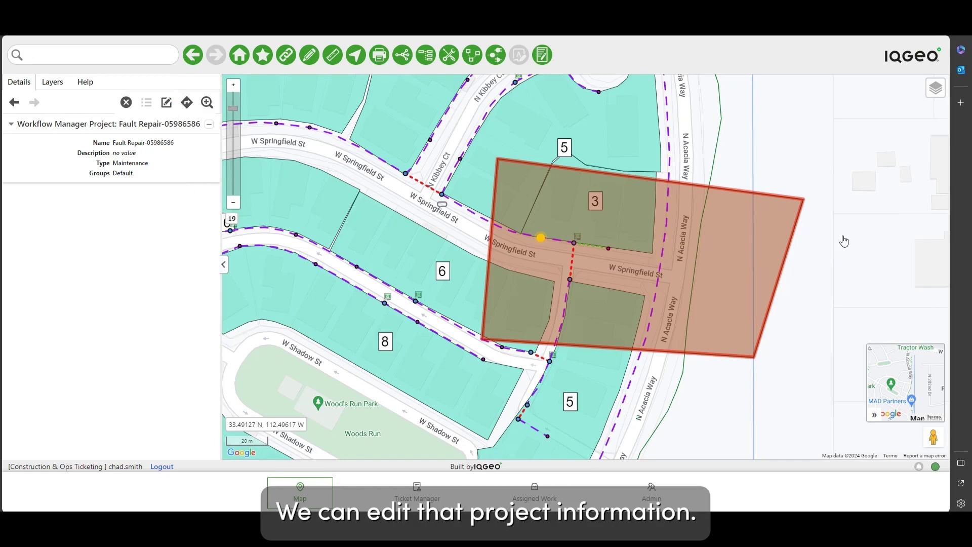
Step: In Assigned Work, locate the Fault Repair-05986586 project's Break Fix ticket on the map, view its directions dialog and dismiss it
left_click(541, 488)
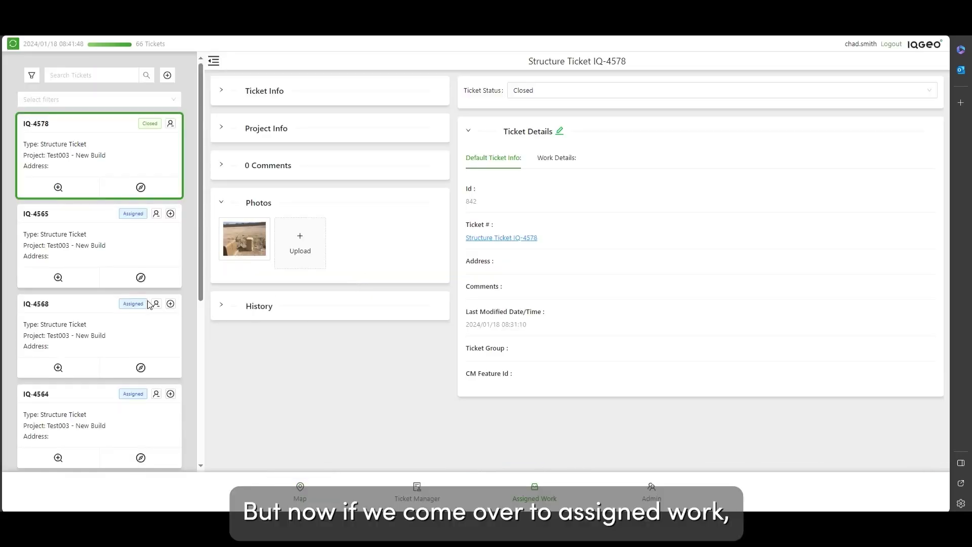
scroll(146, 306, "down", 5)
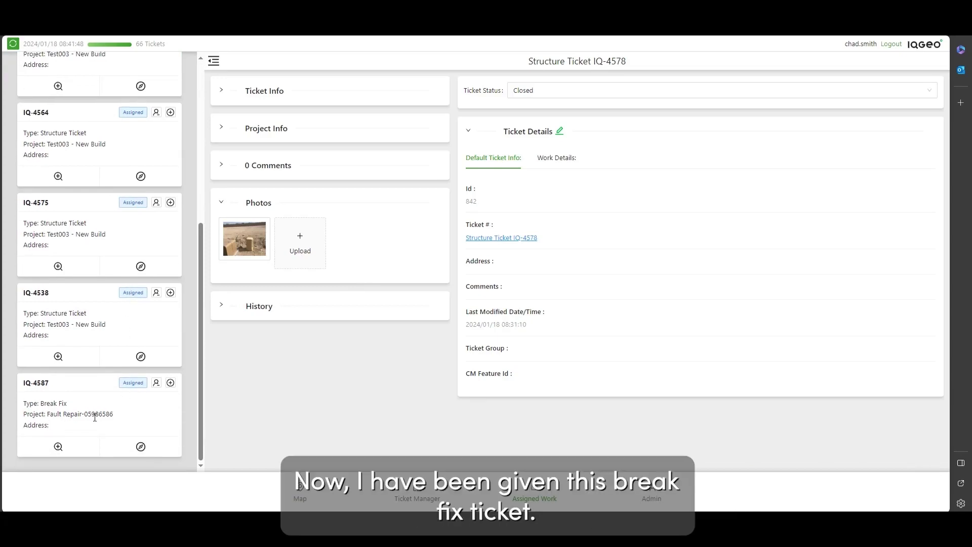
left_click(58, 446)
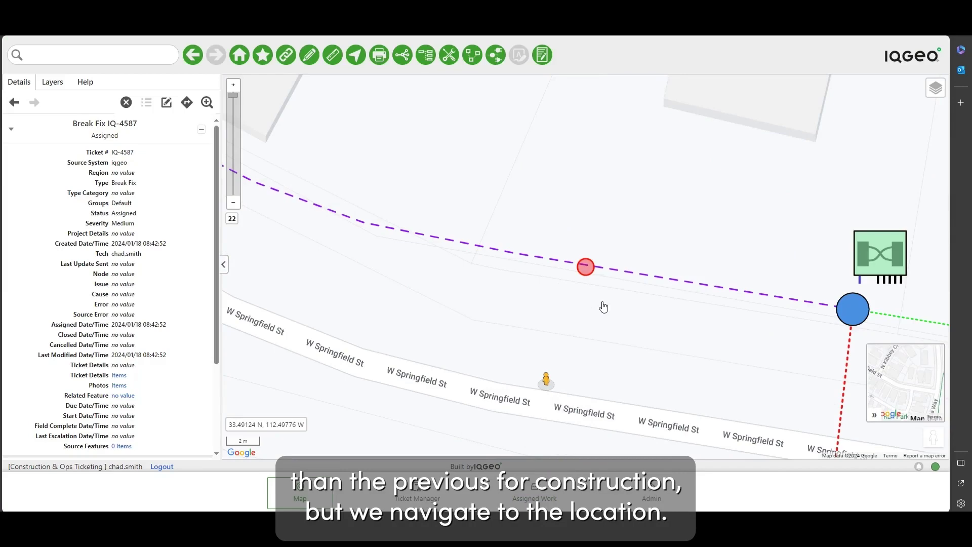
scroll(579, 322, "down", 2)
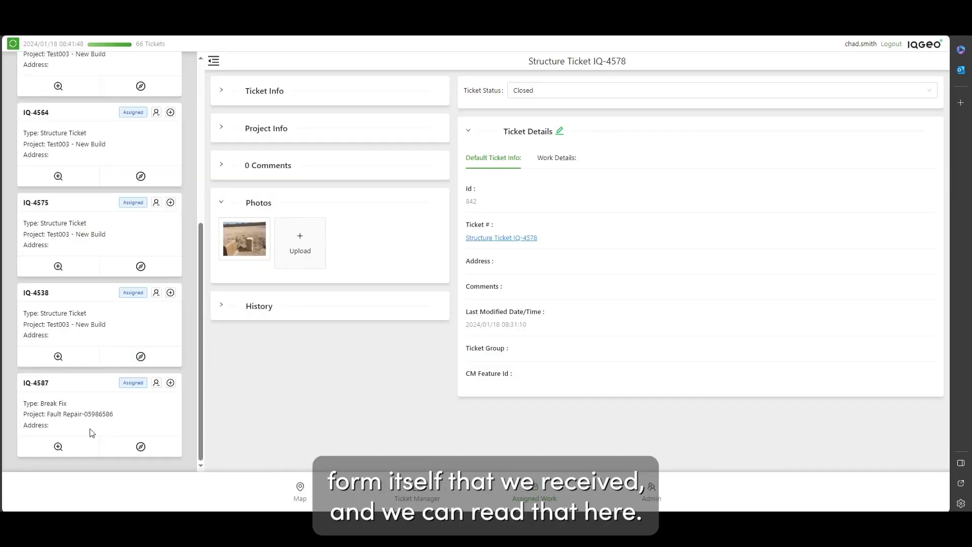
left_click(141, 446)
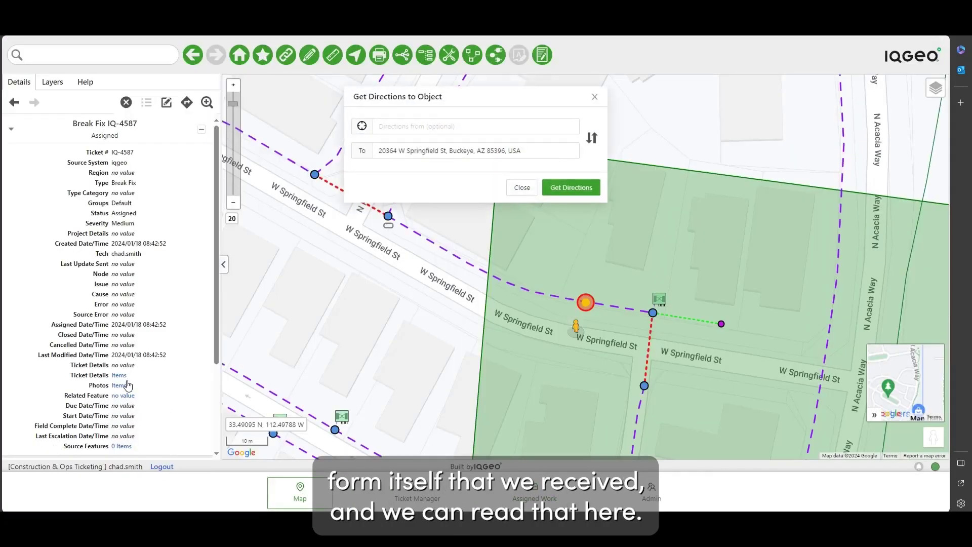
left_click(525, 187)
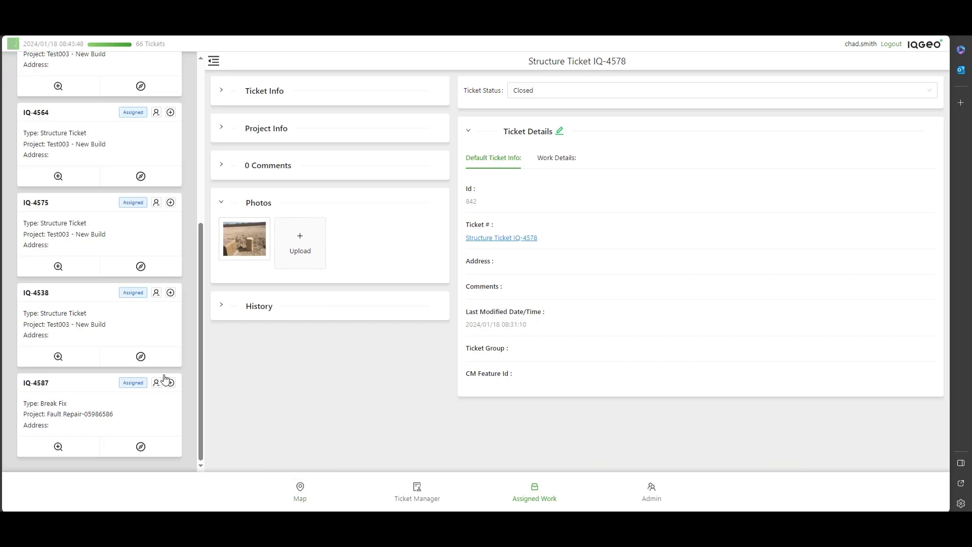
Step: Open the Break Fix ticket in Assigned Work and examine its Issue Details, Site Info, Repair Detail and Default form sections
left_click(116, 411)
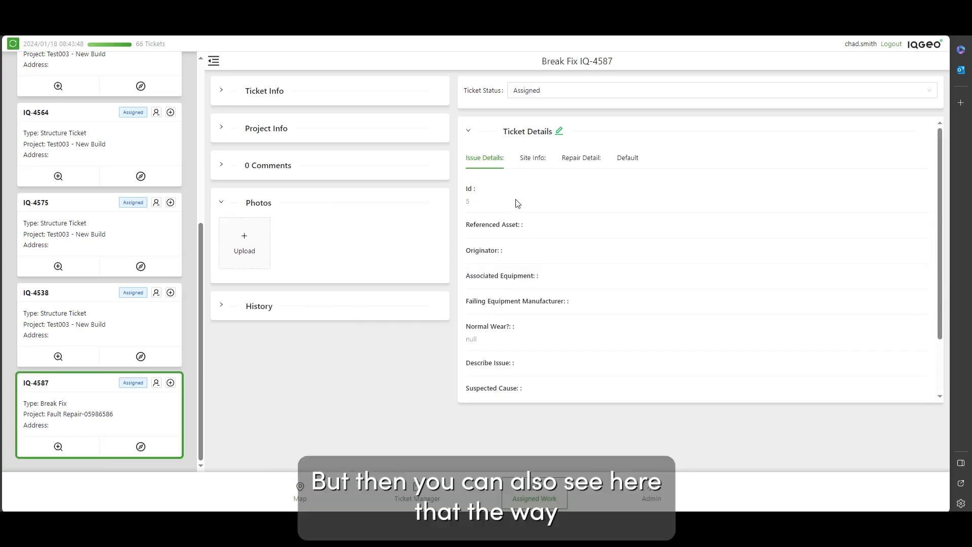
scroll(527, 326, "down", 2)
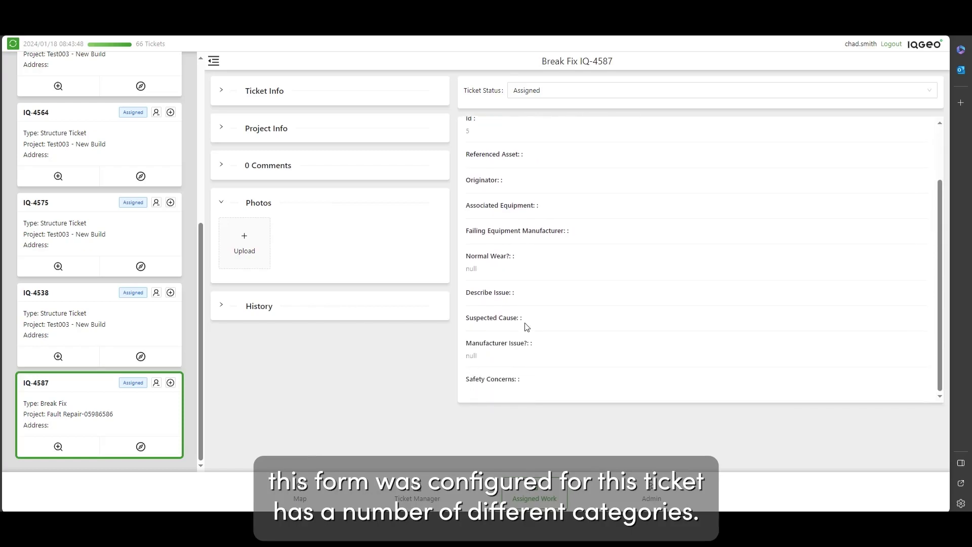
scroll(527, 327, "up", 3)
left_click(530, 162)
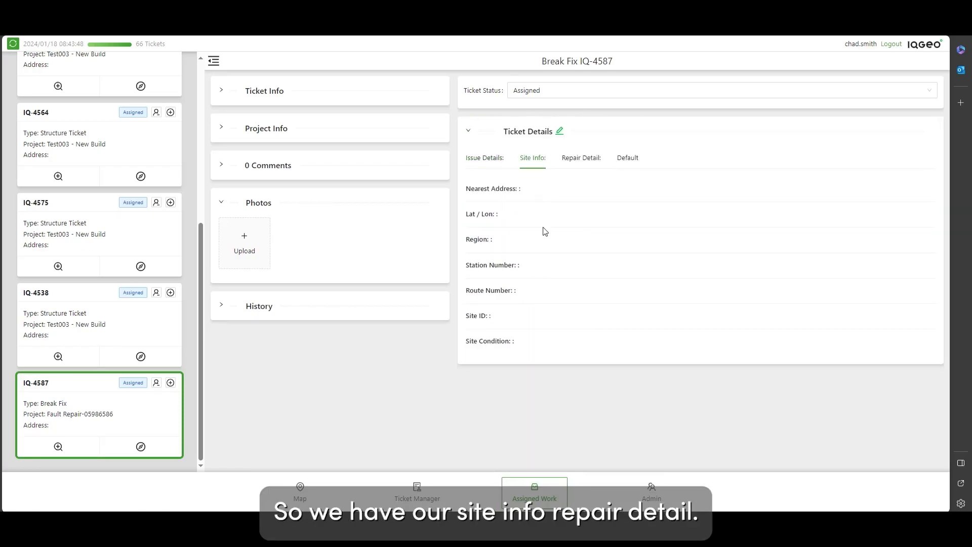
left_click(583, 161)
scroll(648, 284, "down", 1)
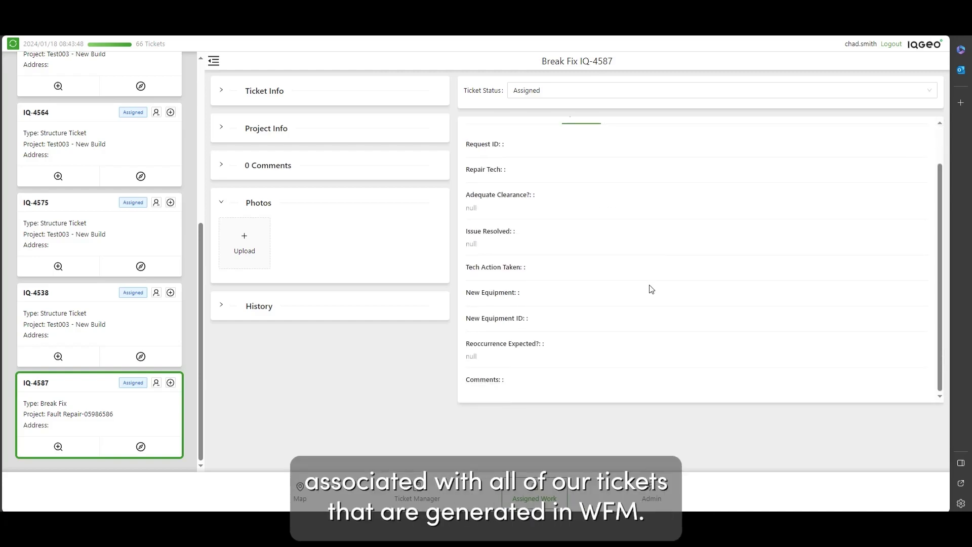
scroll(647, 286, "up", 1)
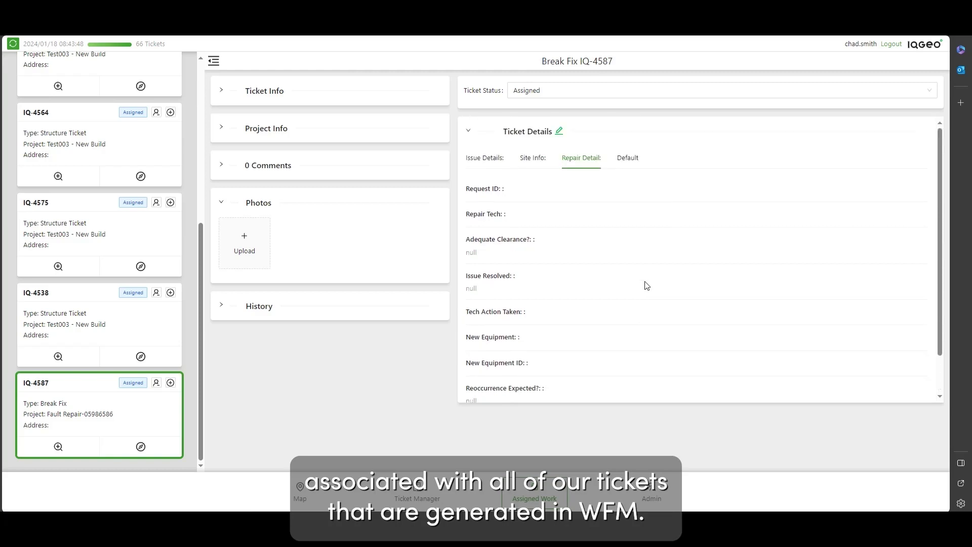
left_click(630, 160)
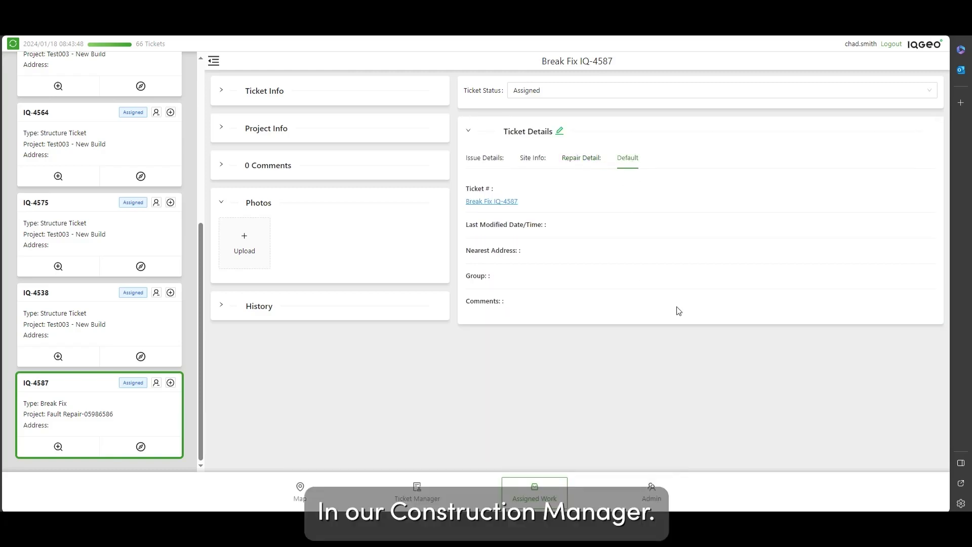
left_click(590, 168)
left_click(538, 162)
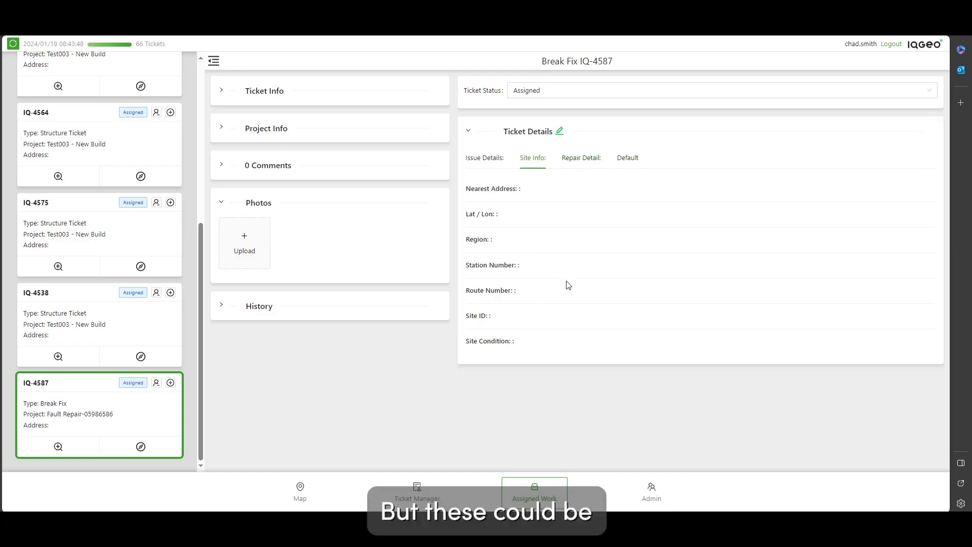
Step: Set the Break Fix ticket's status to En Route and refresh the ticket data with its History section expanded
left_click(534, 96)
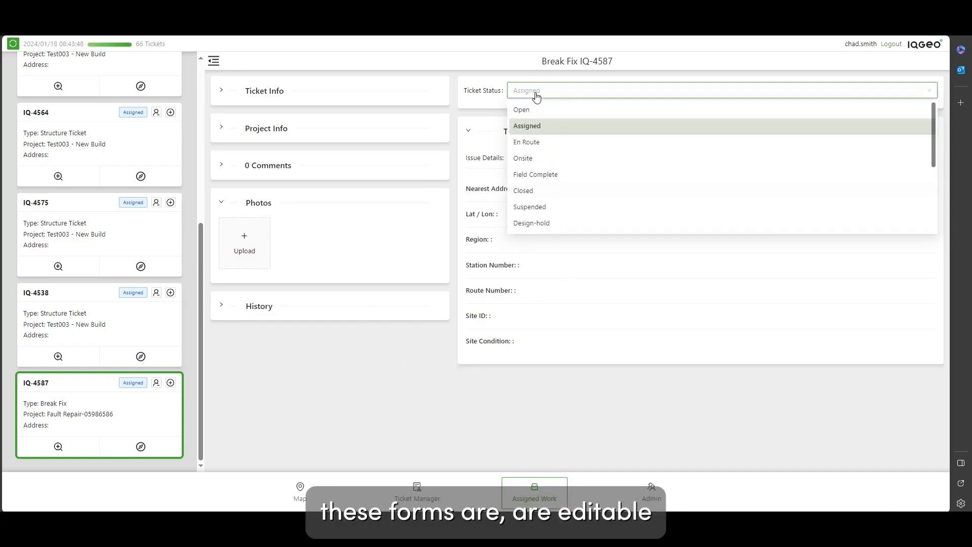
left_click(547, 146)
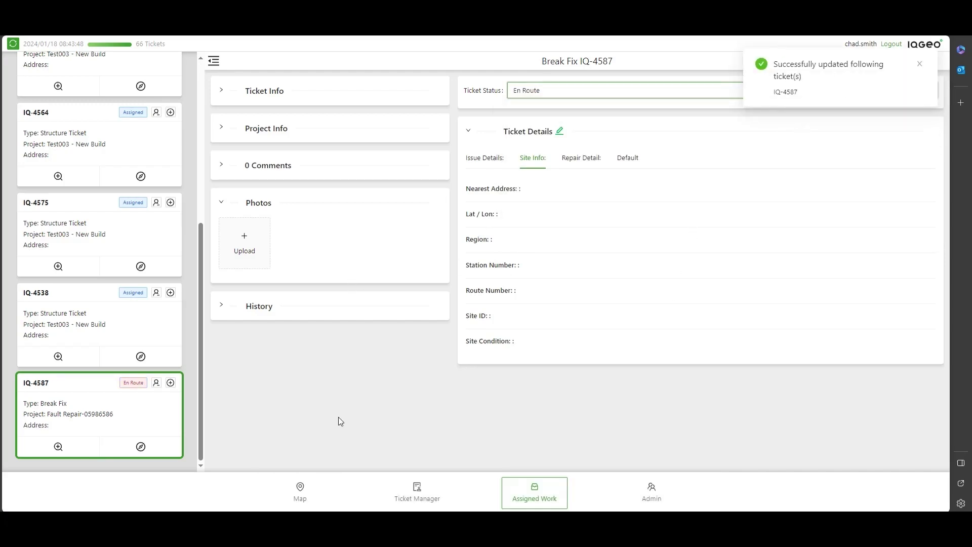
left_click(220, 309)
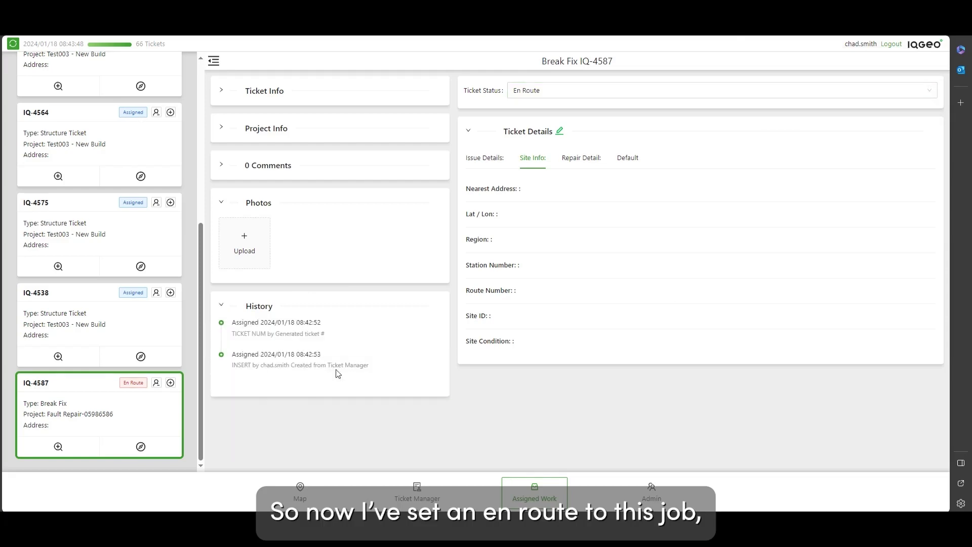
left_click(13, 49)
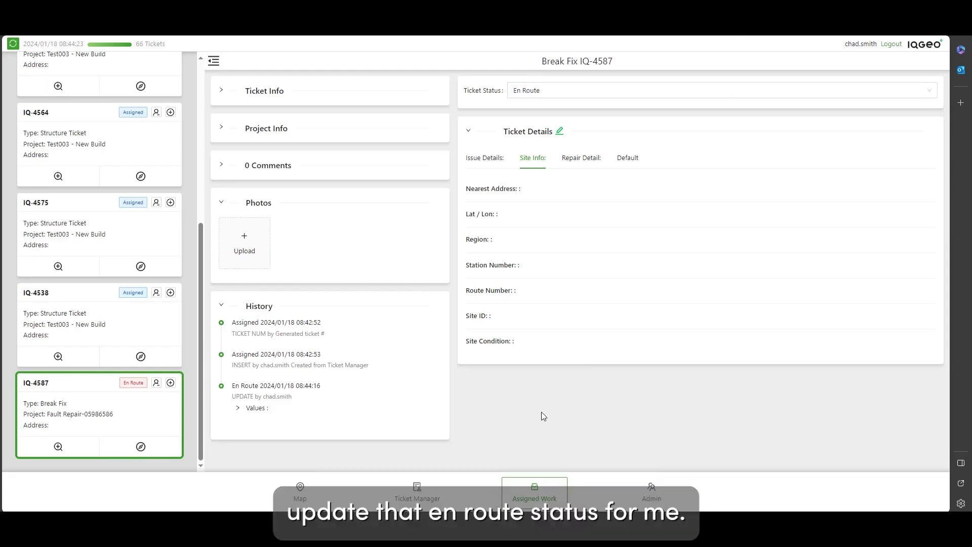
Step: Return to the map, clear the Break Fix ticket selection and show the layer list
left_click(302, 492)
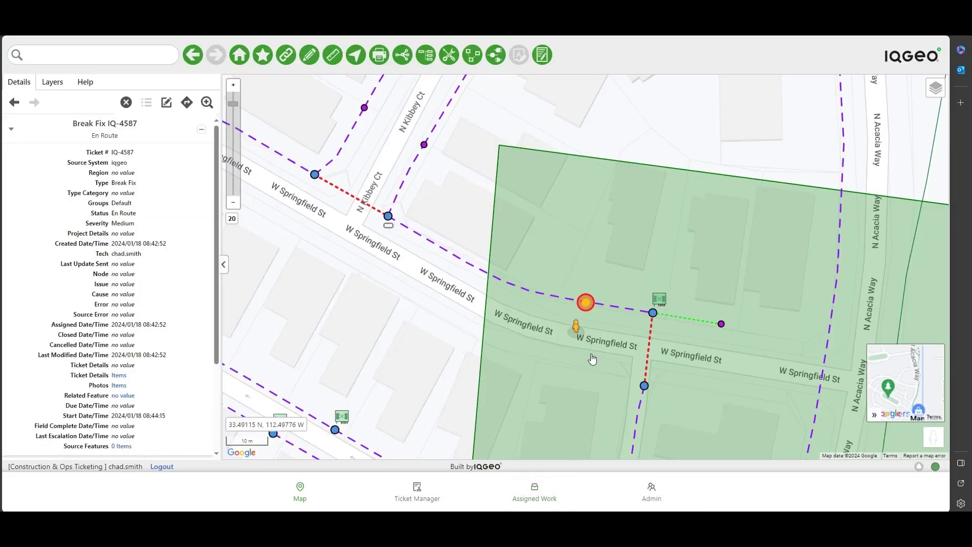
right_click(375, 273)
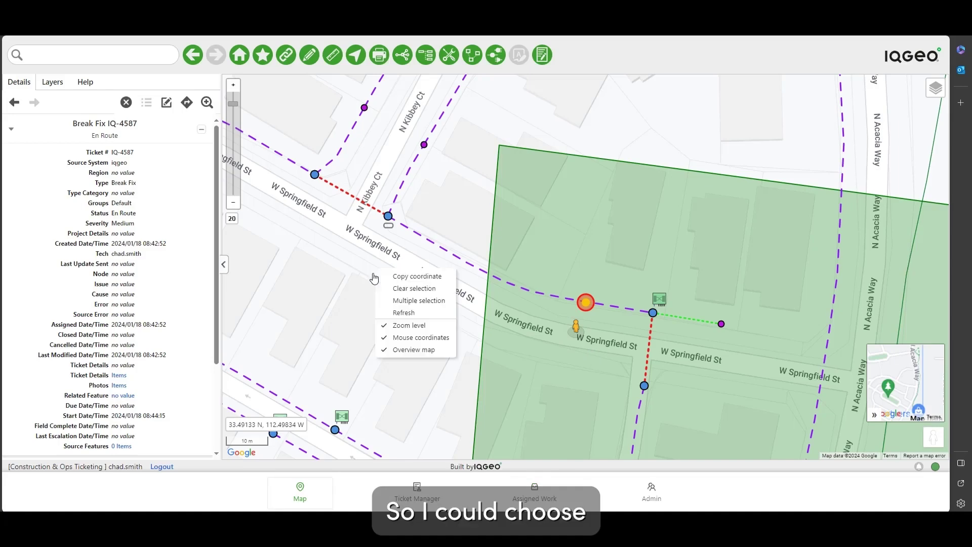
left_click(421, 292)
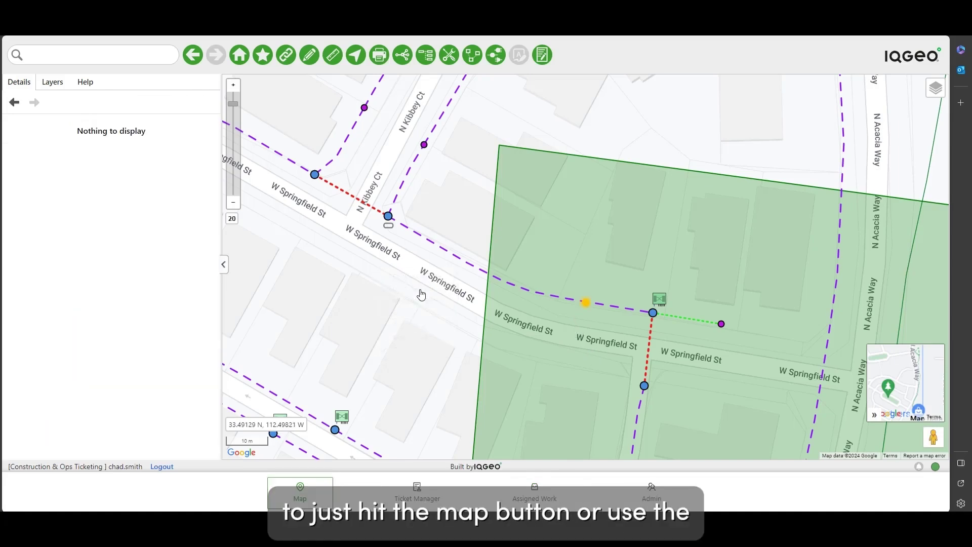
left_click(46, 85)
Step: Start a new Design and draw its four-sided boundary around the ticket point on W Springfield St, from near N Kibbey Ct to east of the T-junction
left_click(309, 55)
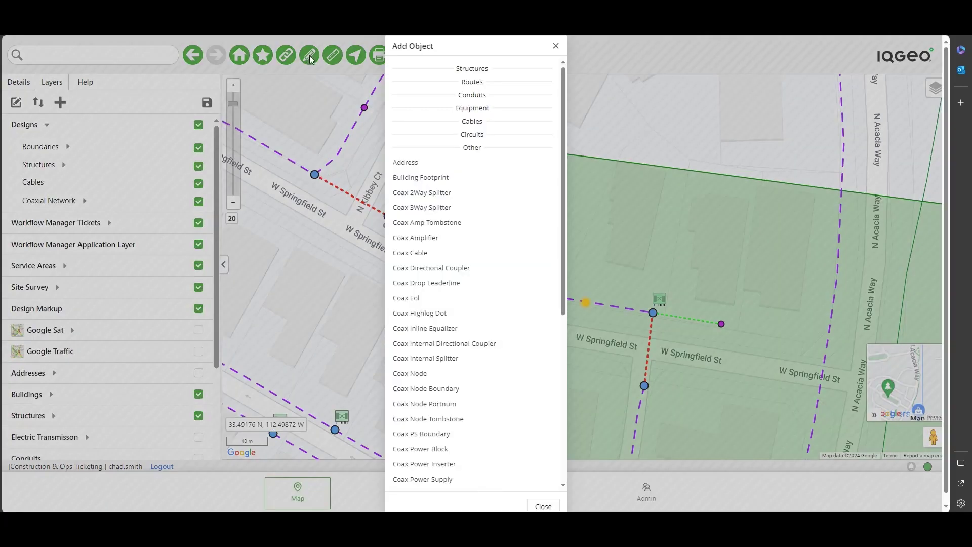
scroll(482, 287, "down", 10)
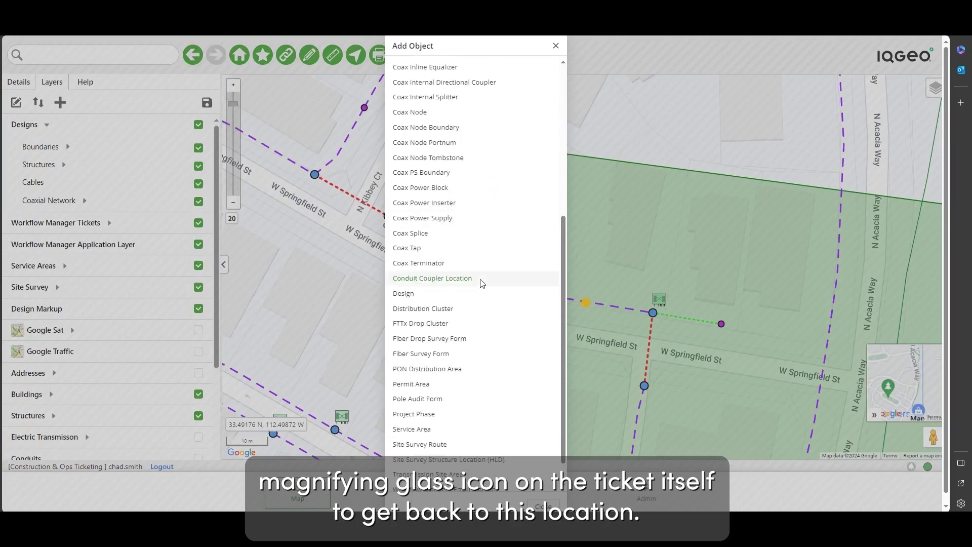
left_click(428, 293)
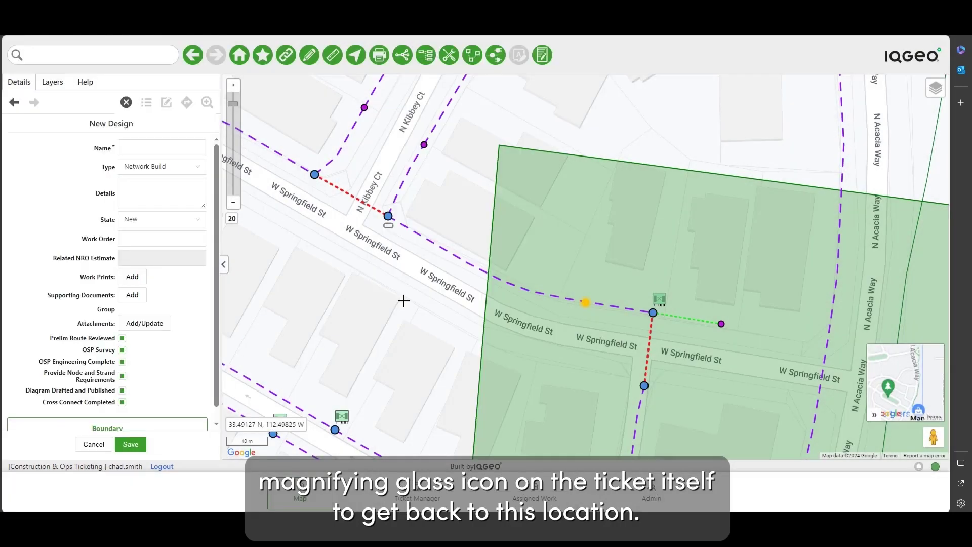
left_click(438, 153)
left_click(392, 349)
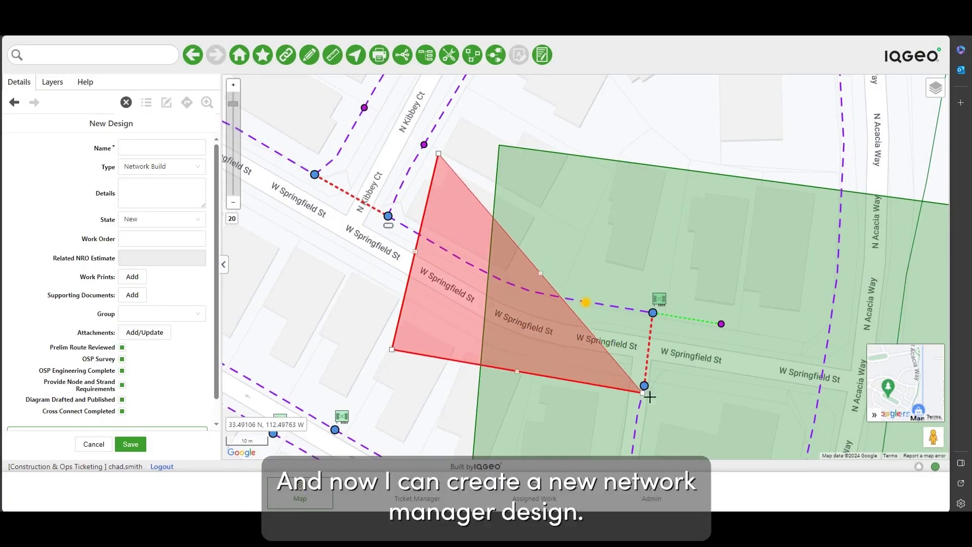
left_click(718, 414)
double_click(743, 217)
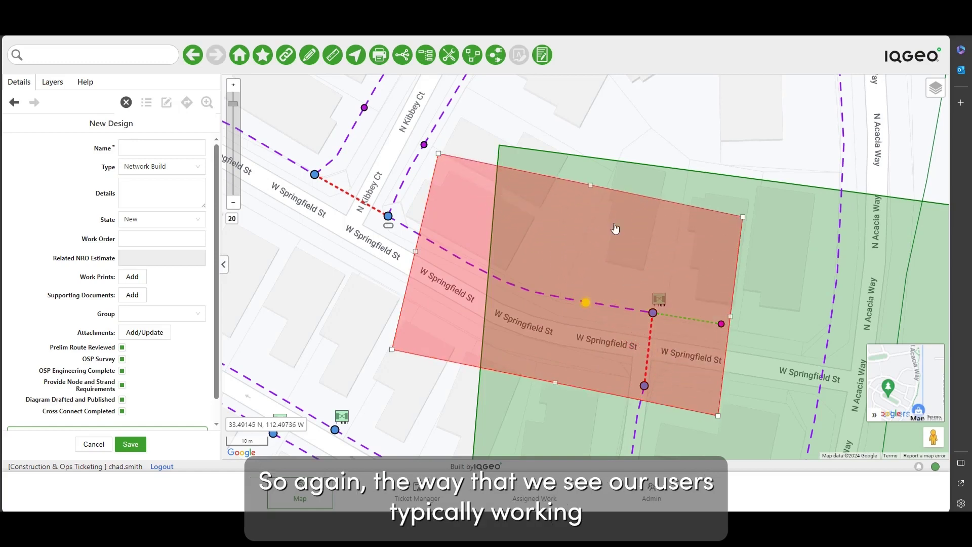
Step: Name the new design Fault Repair, set its type to As-Built Update and its state to Site Survey, and save it
left_click(144, 143)
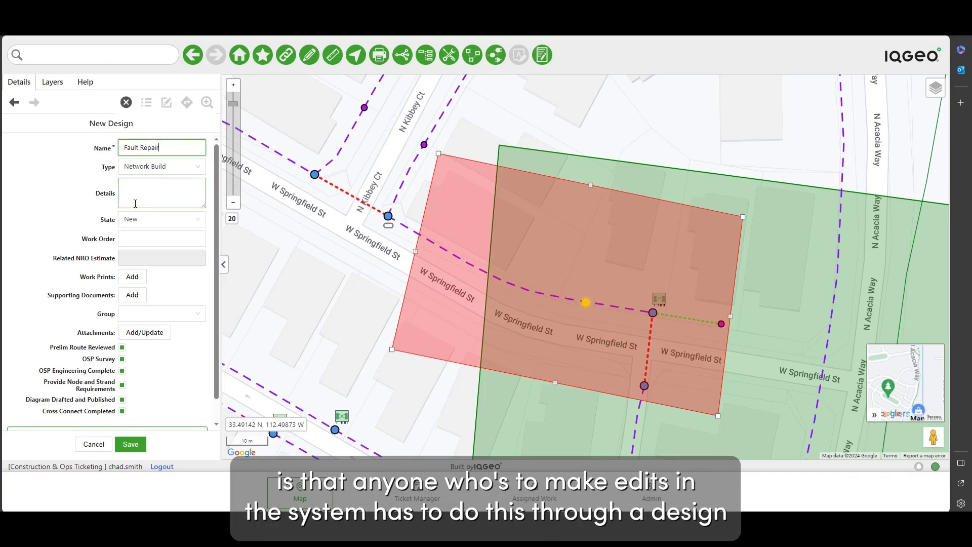
left_click(133, 170)
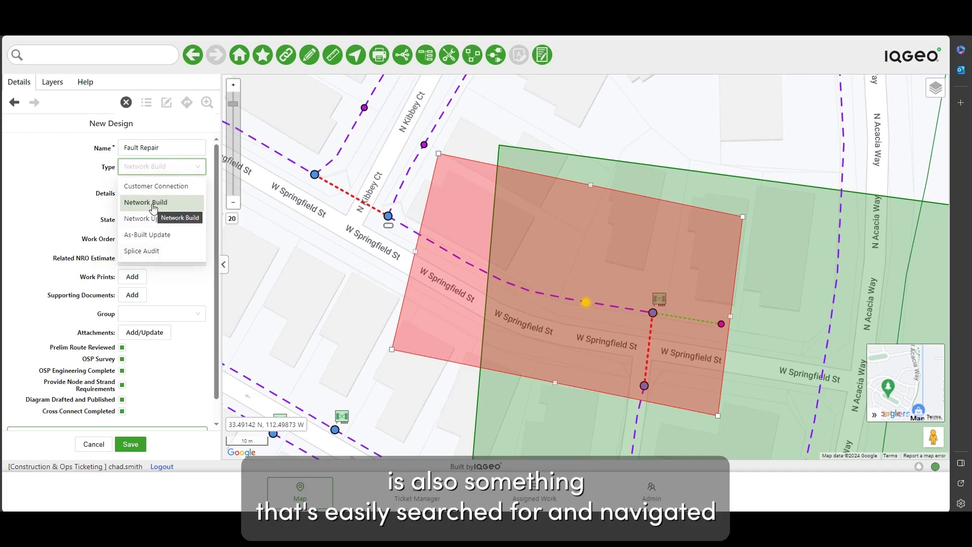
left_click(149, 234)
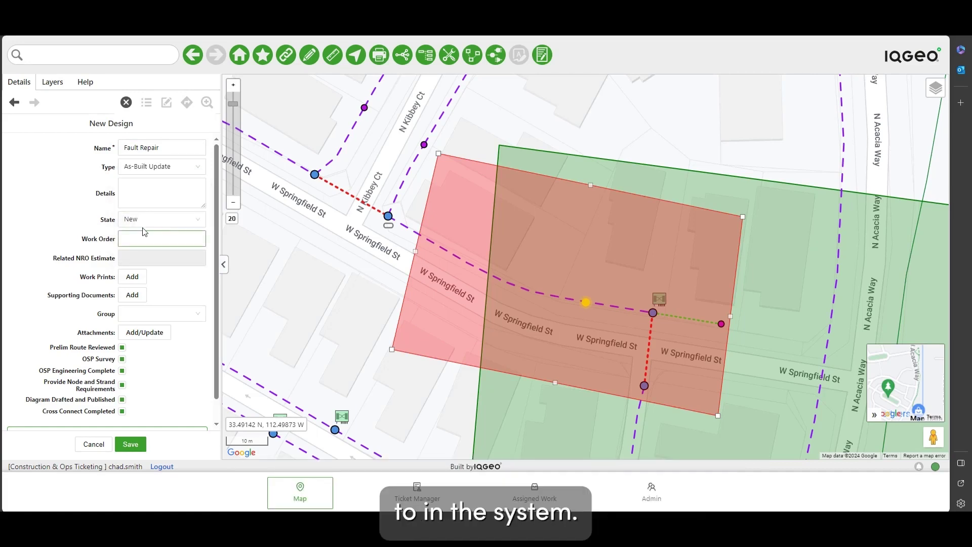
left_click(142, 220)
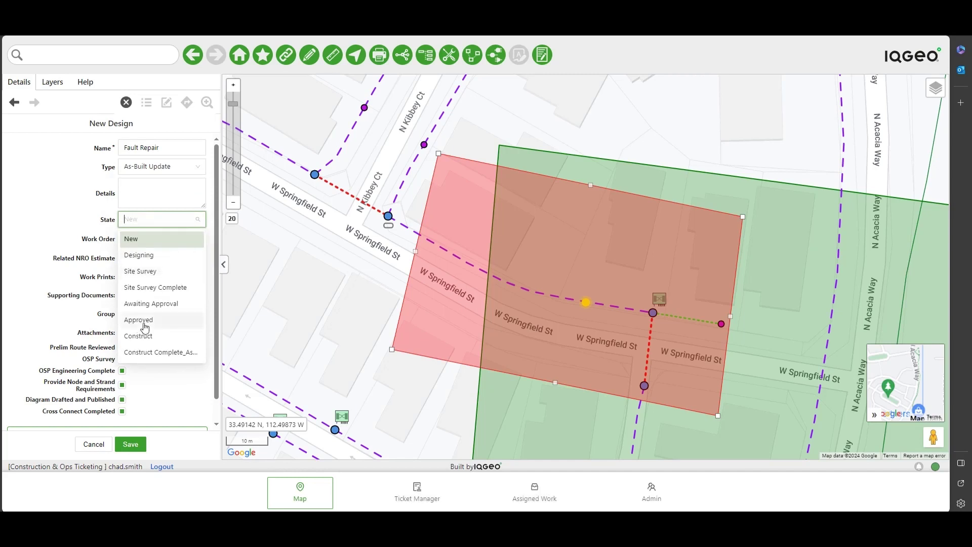
scroll(152, 314, "down", 3)
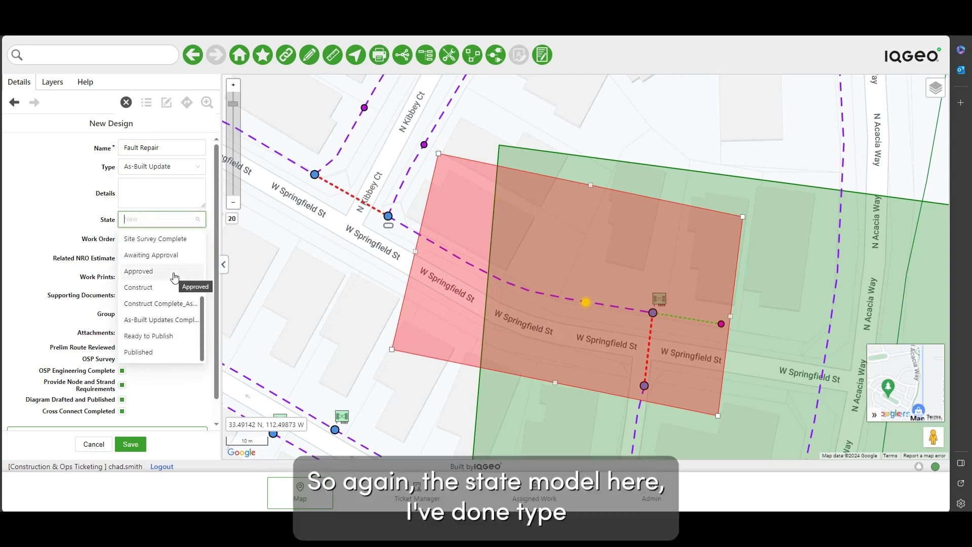
scroll(170, 329, "up", 3)
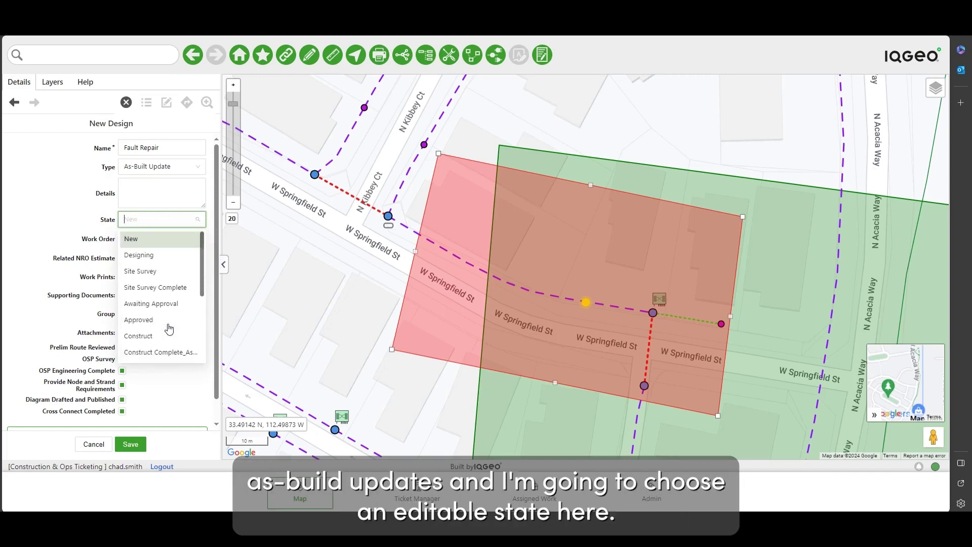
left_click(158, 272)
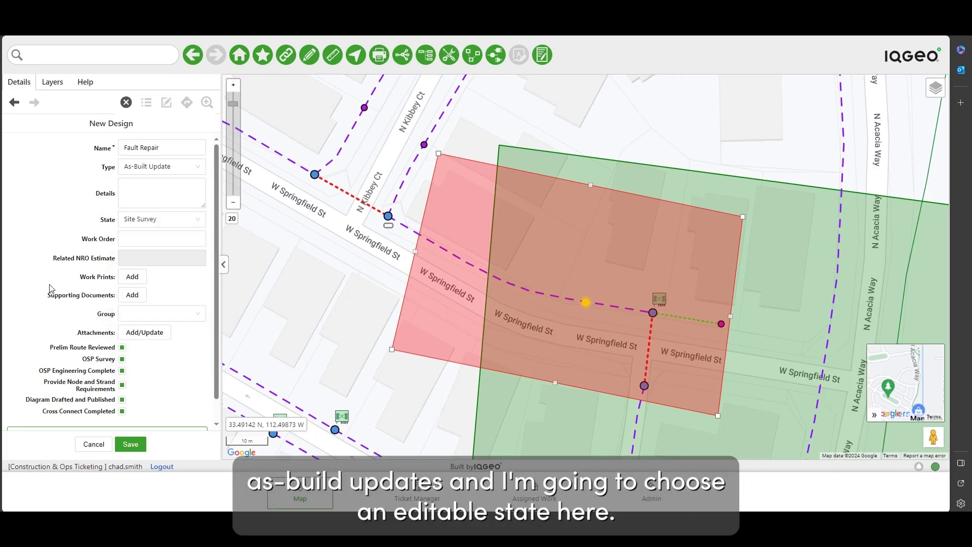
left_click(130, 444)
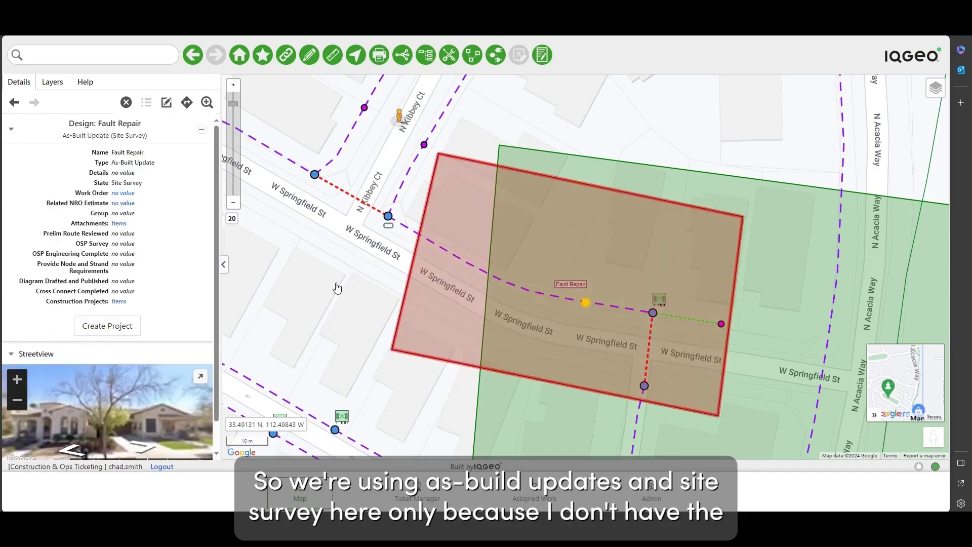
Step: Open the Fault Repair design for editing with the markup tools shown and nothing selected on the map
left_click(12, 356)
left_click(14, 379)
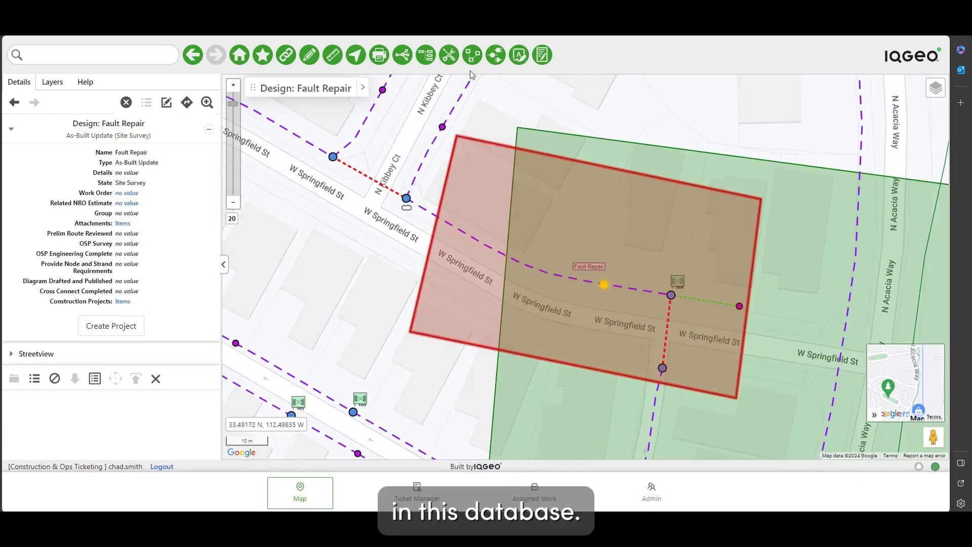
left_click(521, 57)
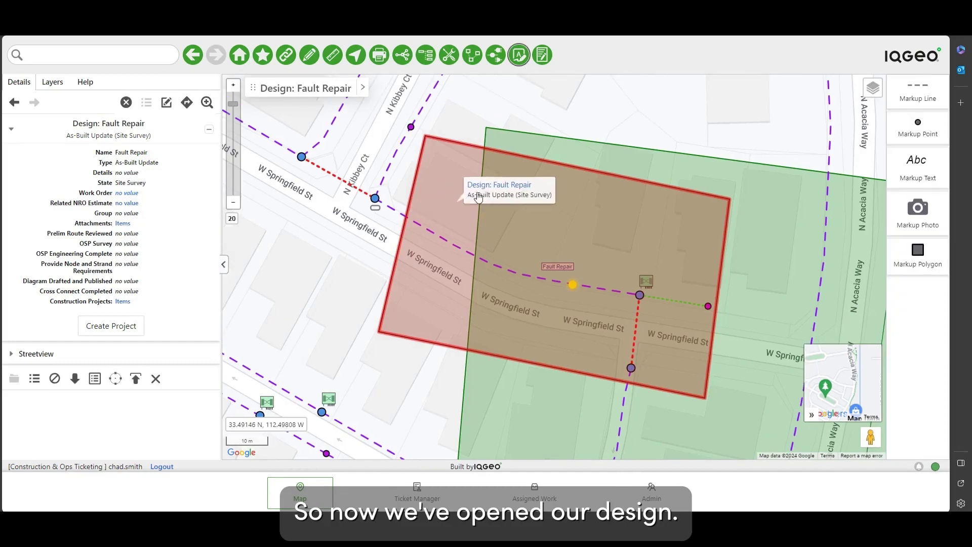
right_click(583, 107)
left_click(604, 124)
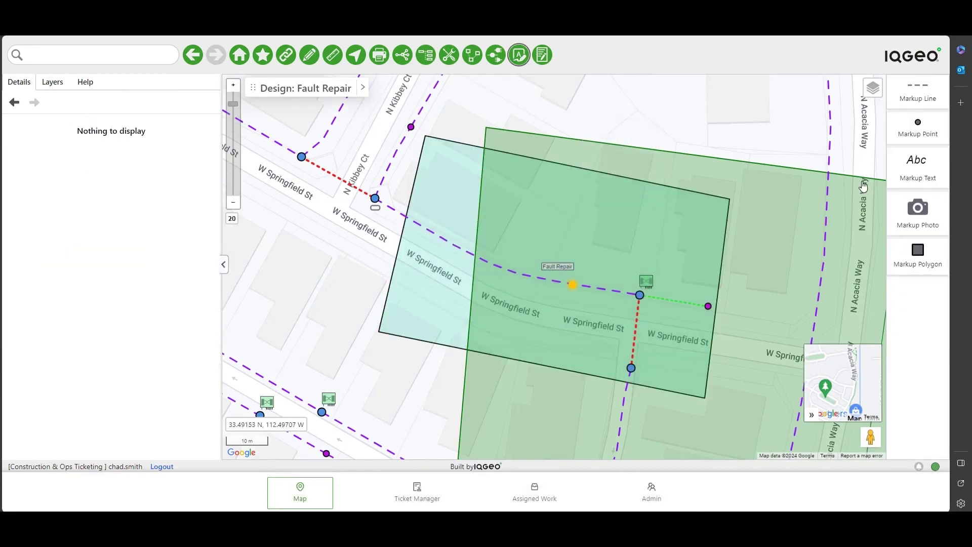
Step: Place a markup text inside the design boundary north of the ticket point, reading "Repaired Issue with new medium maintenance splice"
left_click(927, 175)
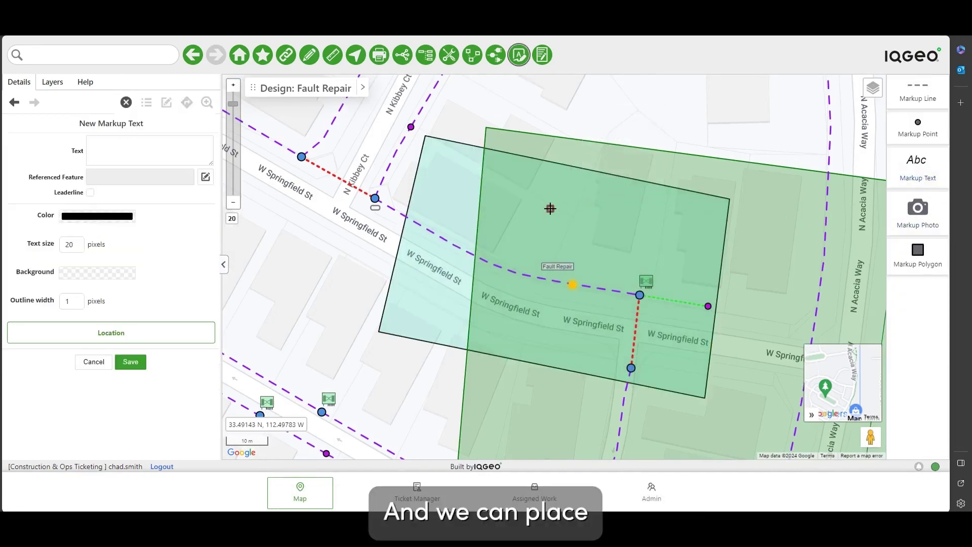
left_click(550, 208)
left_click(116, 147)
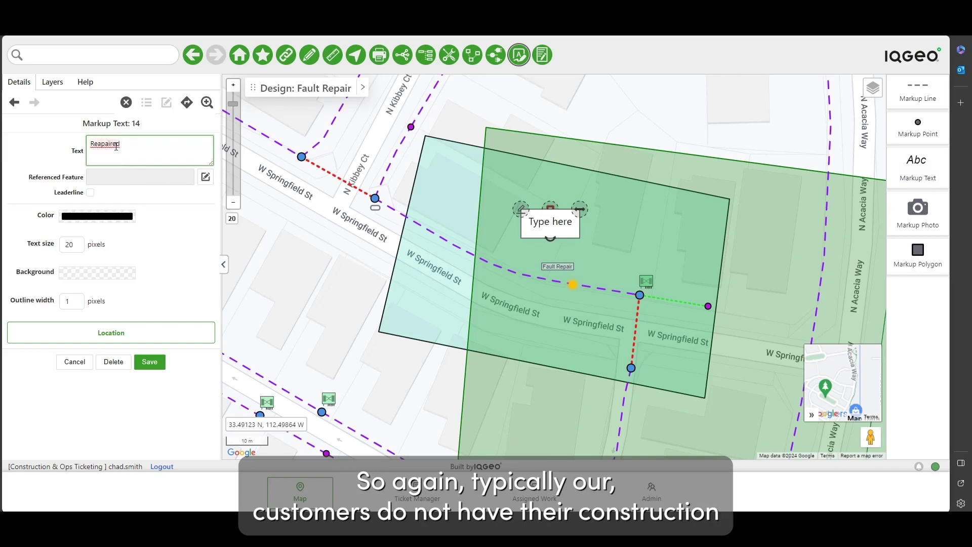
key("BackSpace")
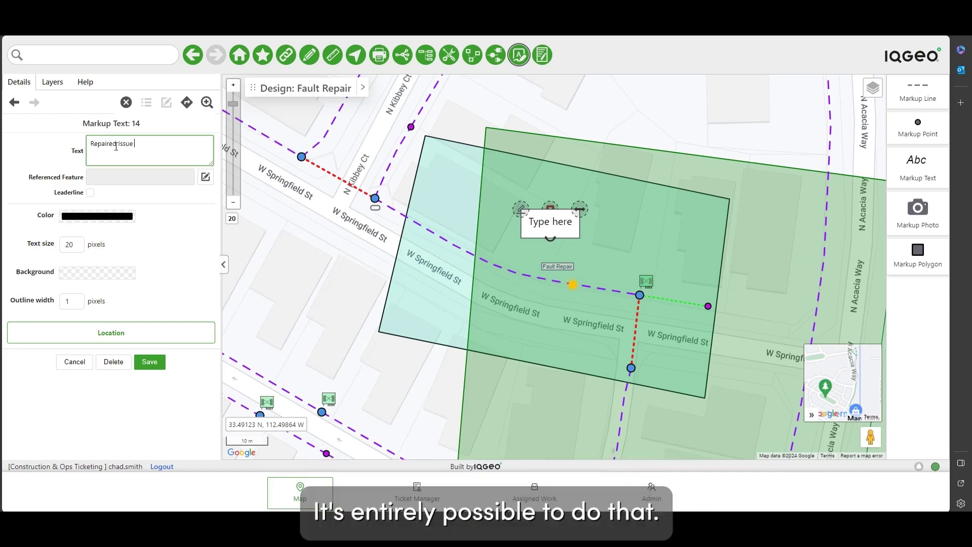
type("ith new")
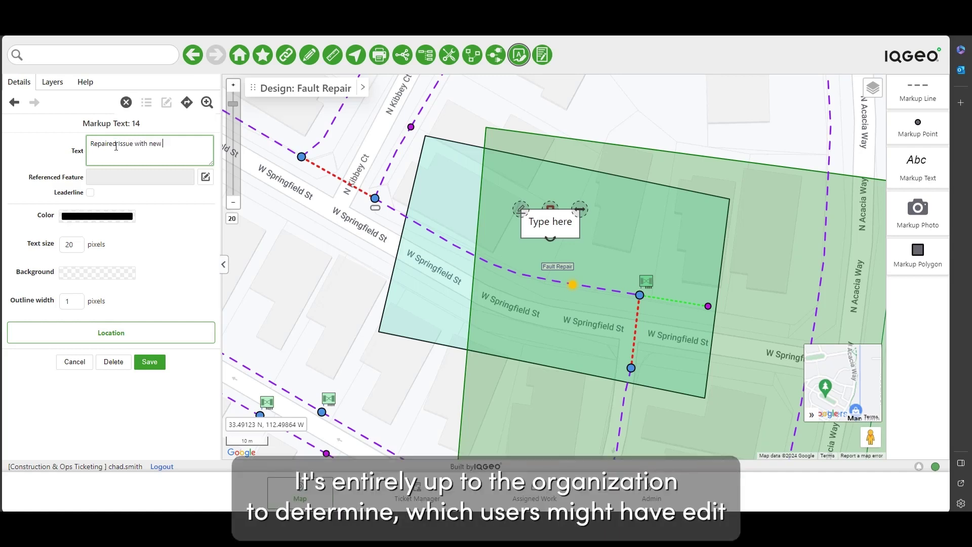
type(" maintenance splice")
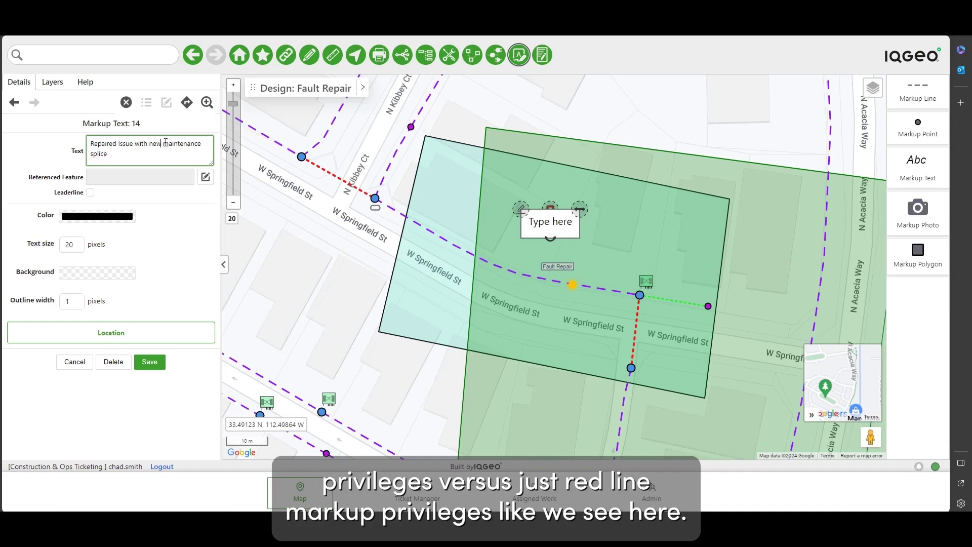
type("mec ")
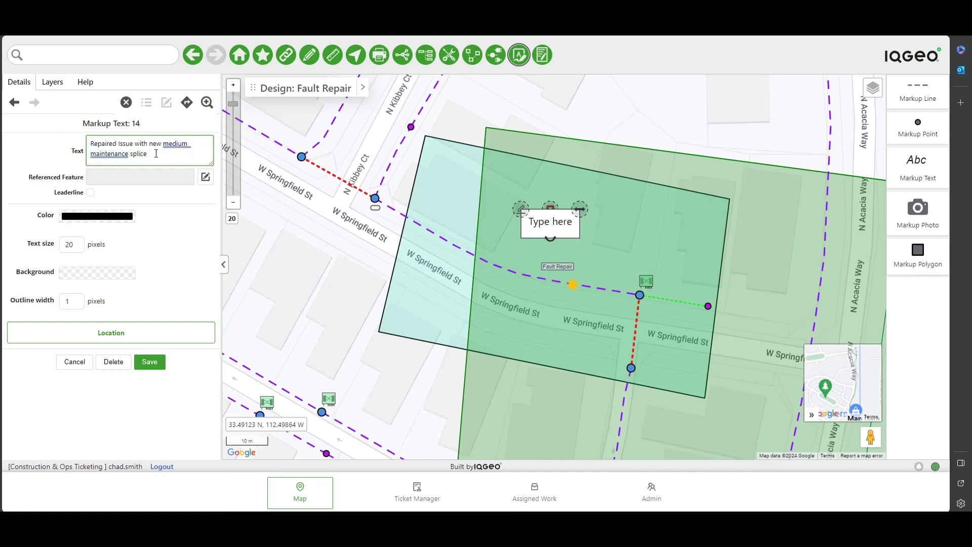
Step: Extend the markup text after "medium maintenance splice" with ". Landscaper cut fiber. 12 new splices"
type(". Landscaper cut")
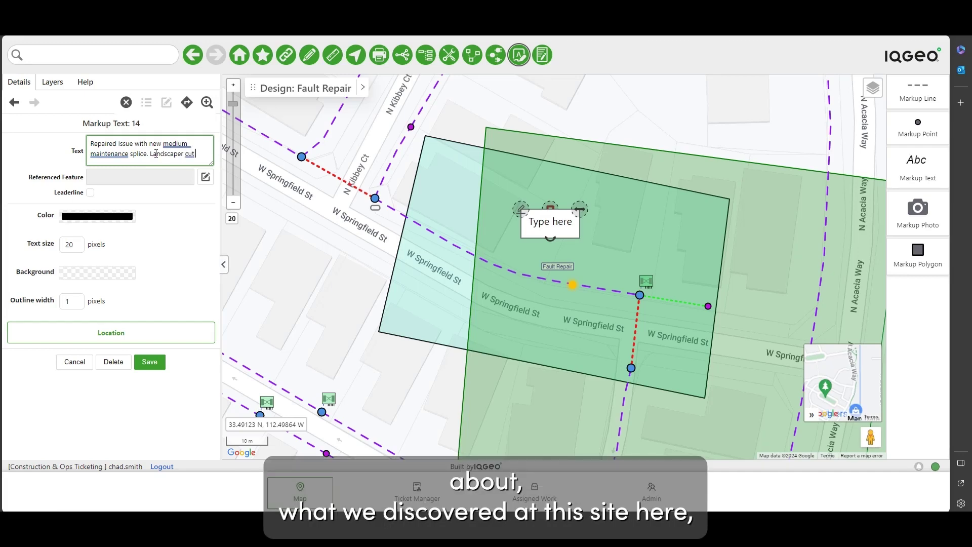
type("fiber. ")
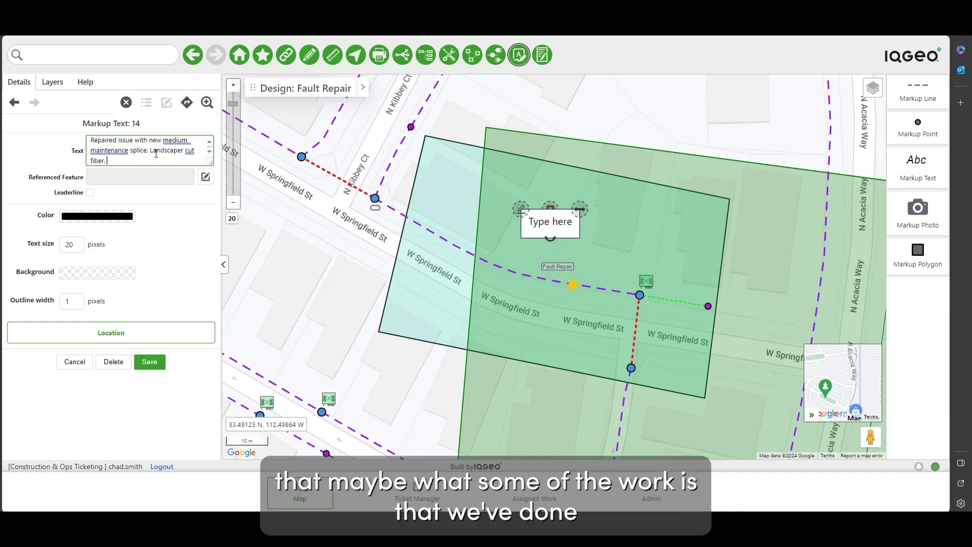
type("12 new spolices")
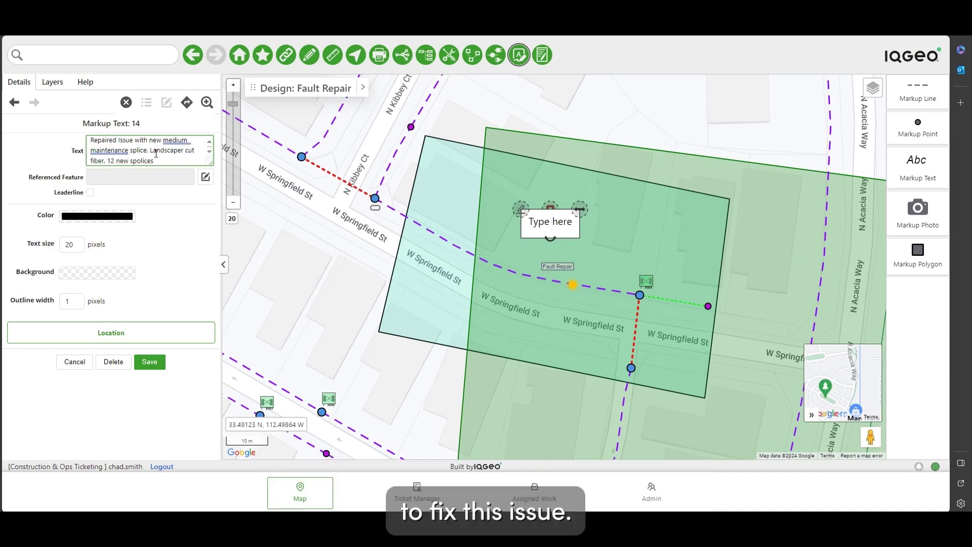
key("BackSpace")
key("BackSpace")
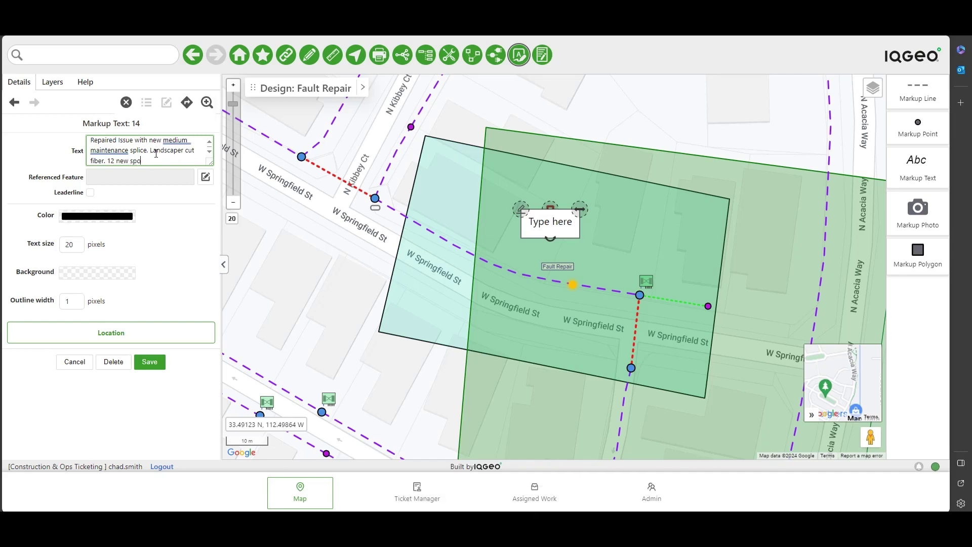
key("BackSpace")
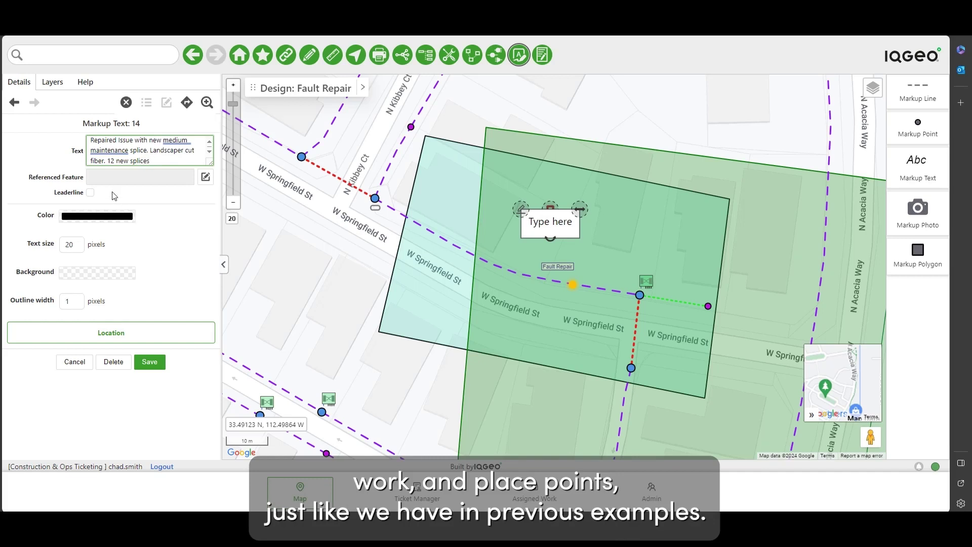
Step: Set the markup text's color to red (D0021B) and turn on its leaderline
left_click(83, 217)
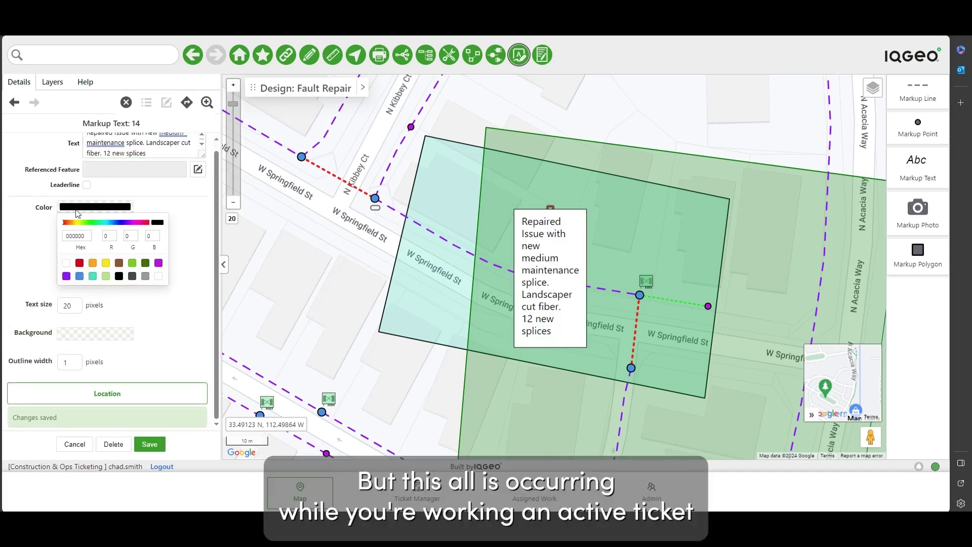
left_click(80, 262)
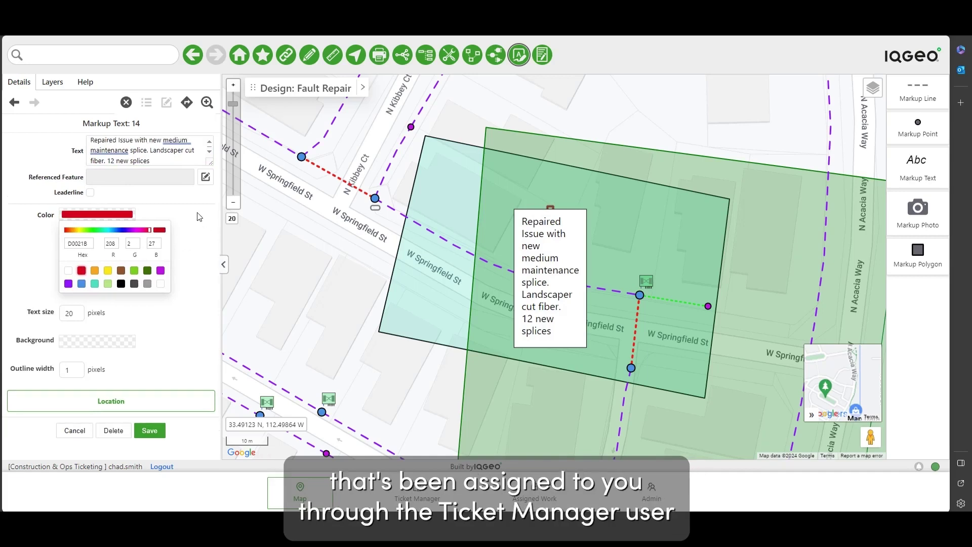
left_click(94, 200)
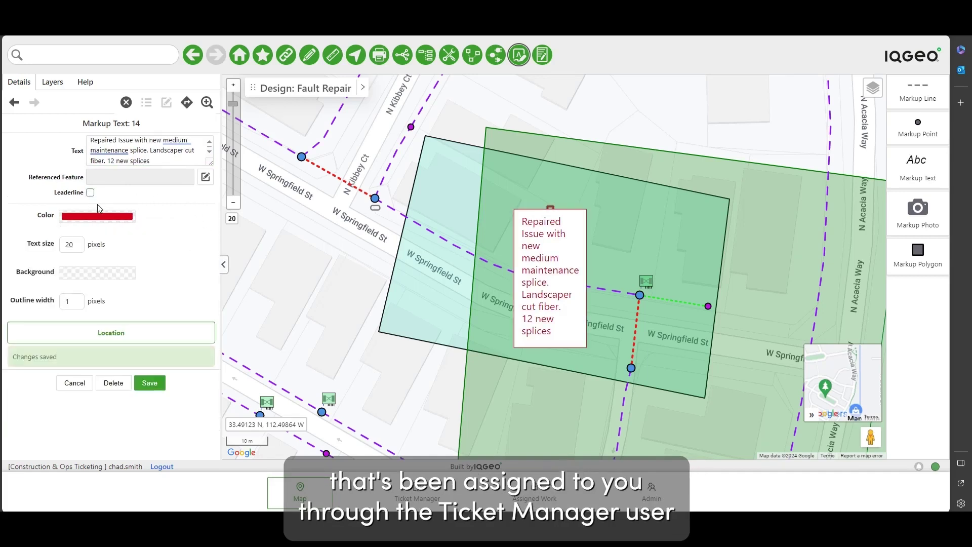
left_click(90, 193)
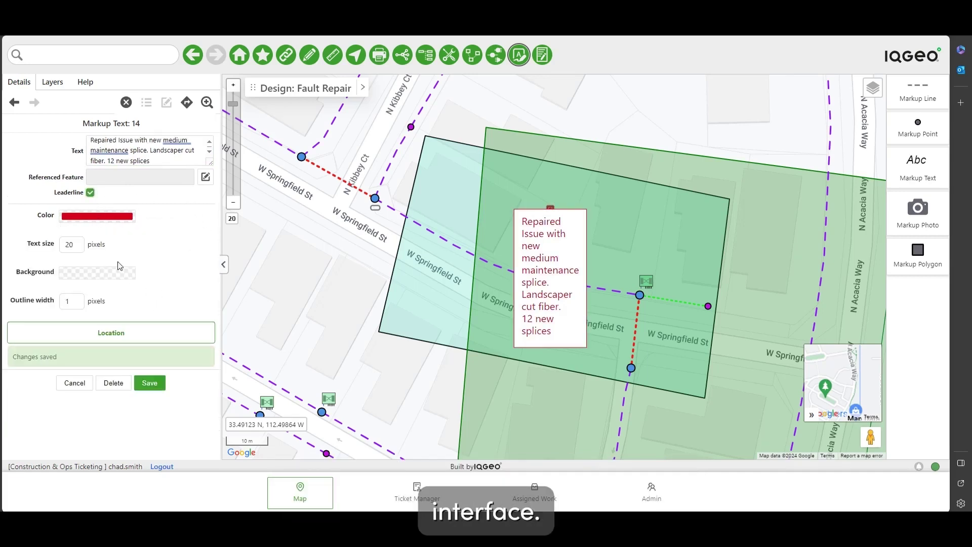
Step: Anchor the markup text's leaderline on the ticket point, save it, and place the text box just north of the point
left_click(548, 276)
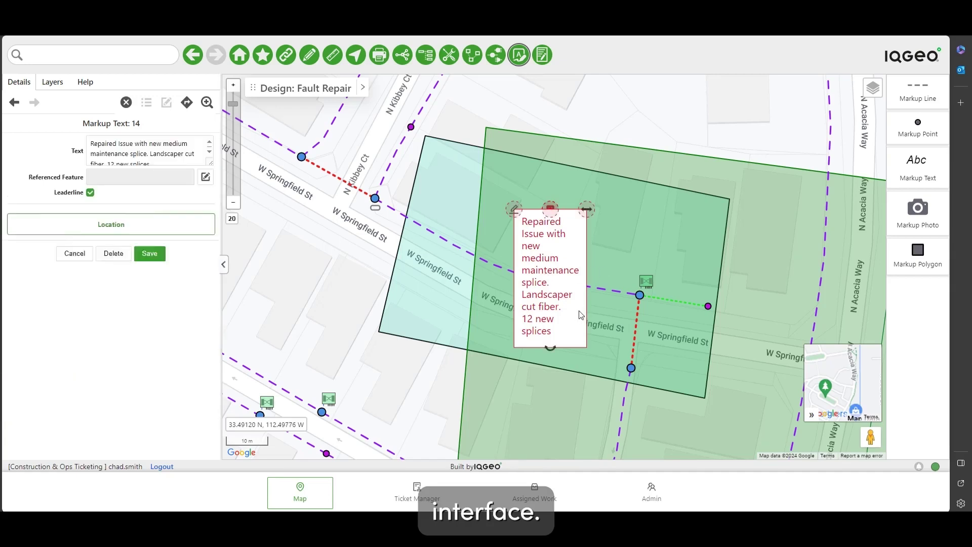
left_click(550, 209)
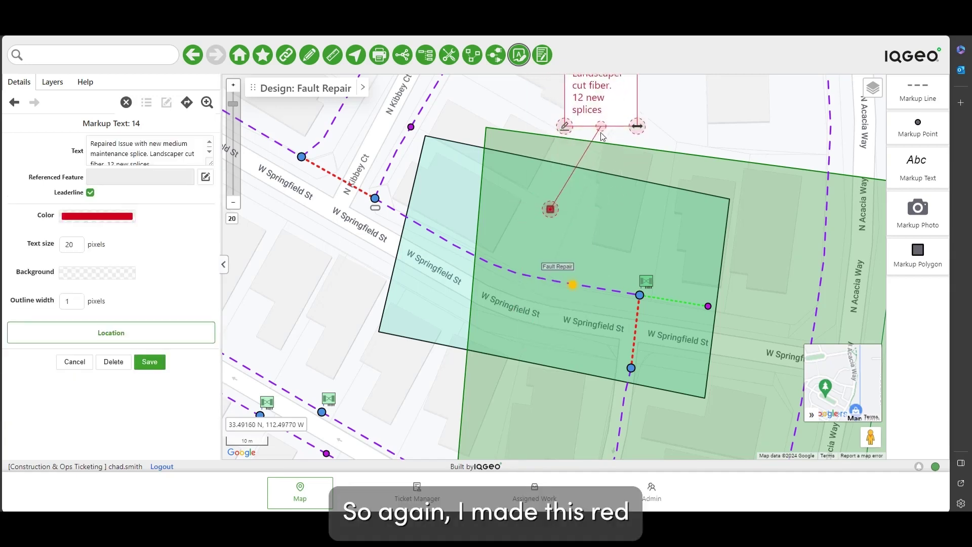
left_click_drag(551, 210, 575, 287)
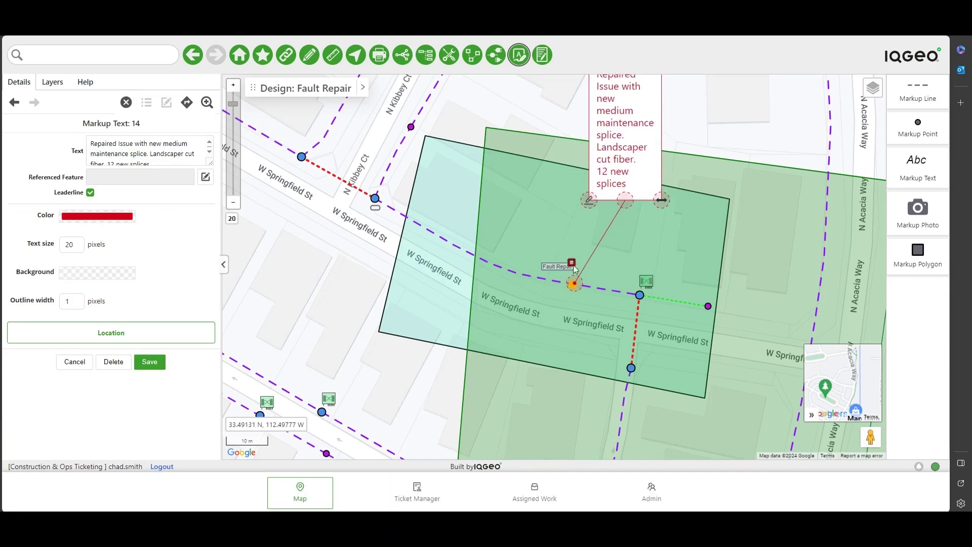
left_click(150, 362)
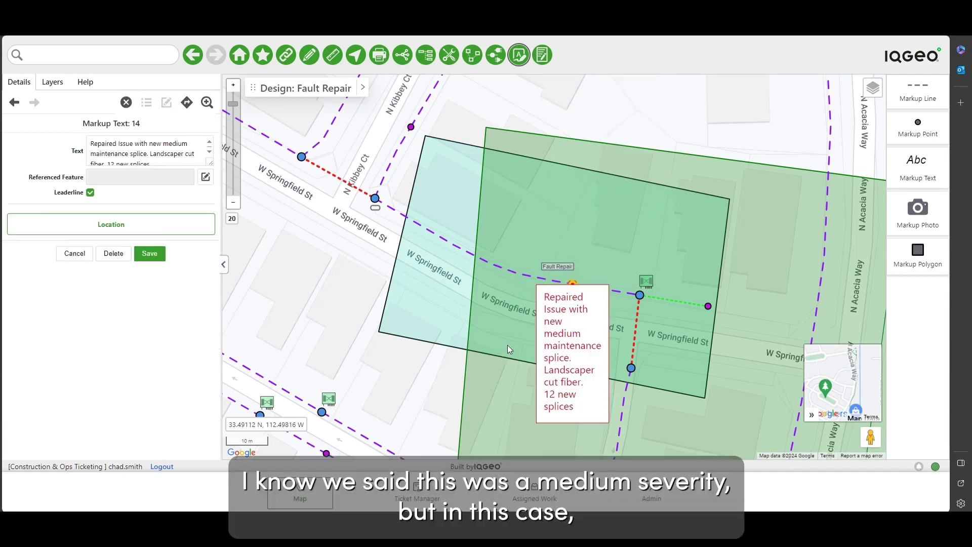
left_click(575, 296)
left_click_drag(574, 296, 591, 231)
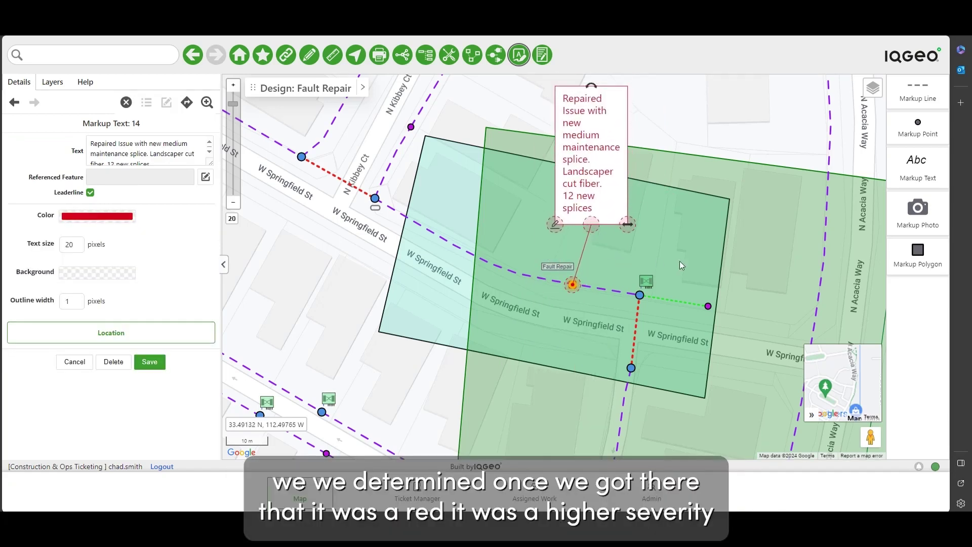
Step: Draw a four-sided markup polygon around the ticket point, spanning the cable and part of W Springfield St
left_click(931, 247)
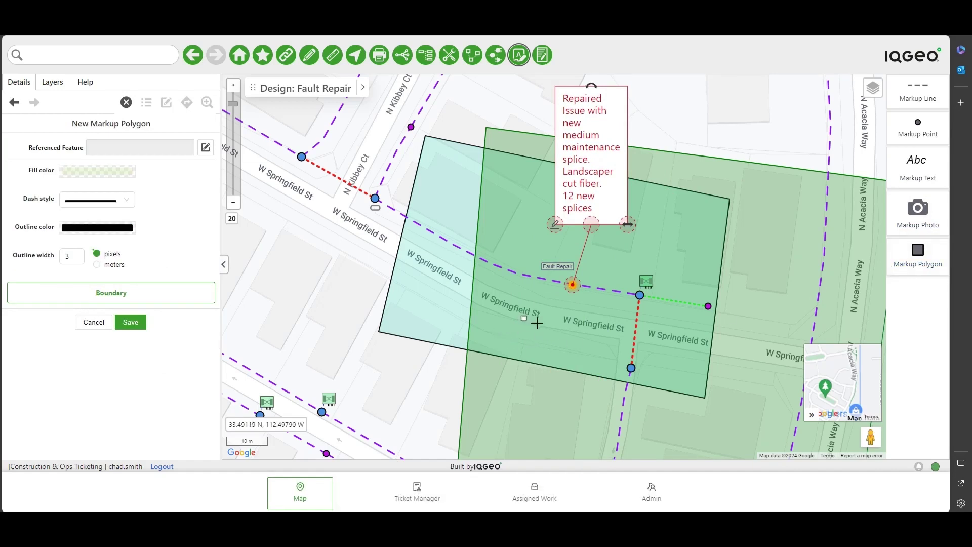
left_click(601, 338)
left_click(619, 274)
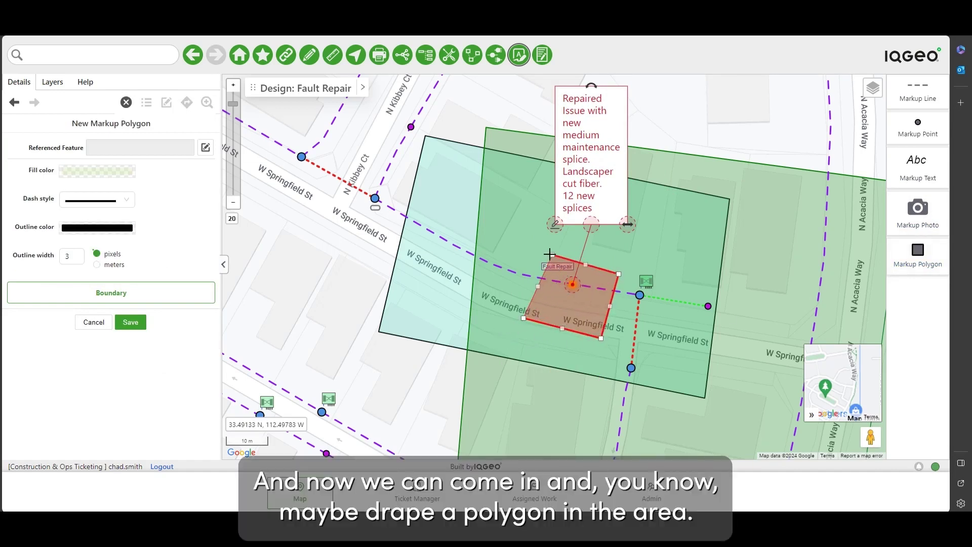
double_click(539, 252)
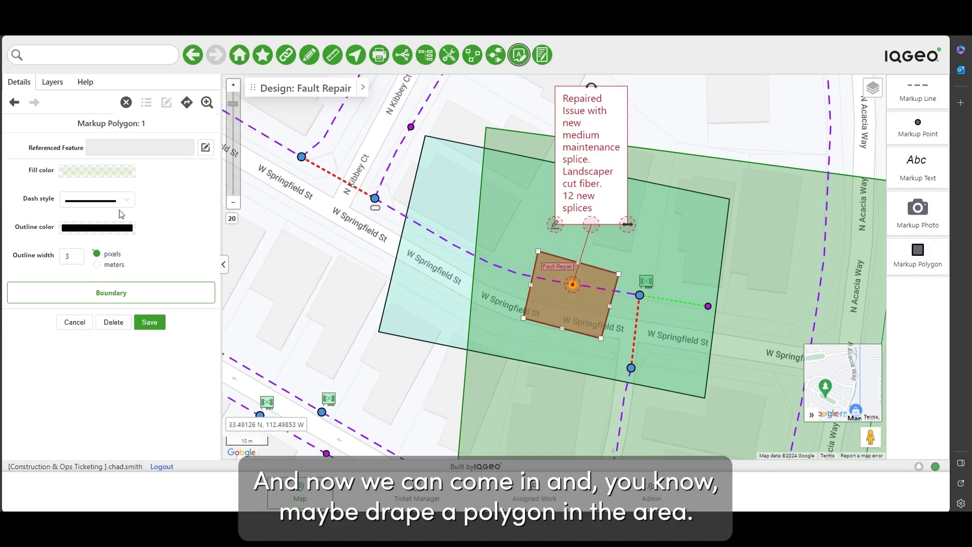
Step: Give the markup polygon a red fill with its opacity lowered to 23, and save it
left_click(108, 171)
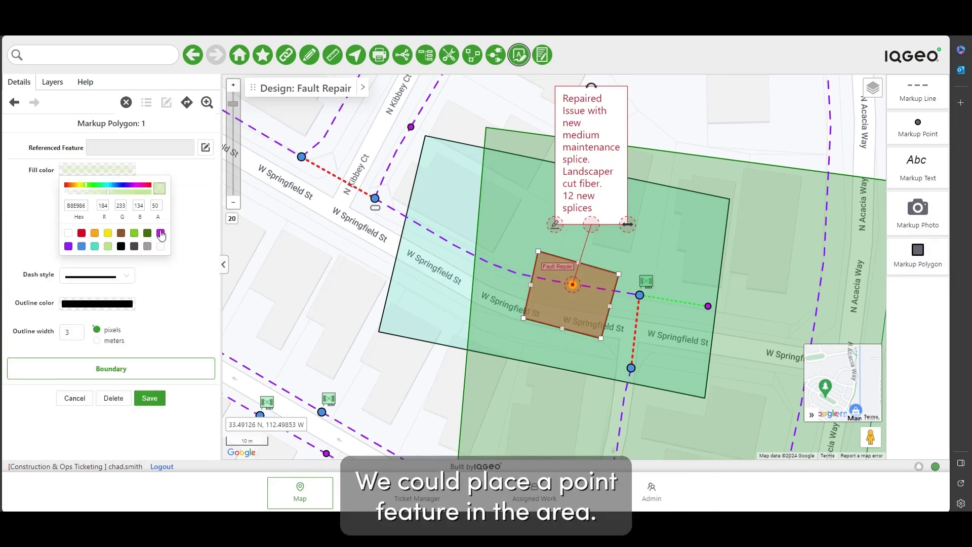
left_click(81, 232)
left_click(23, 230)
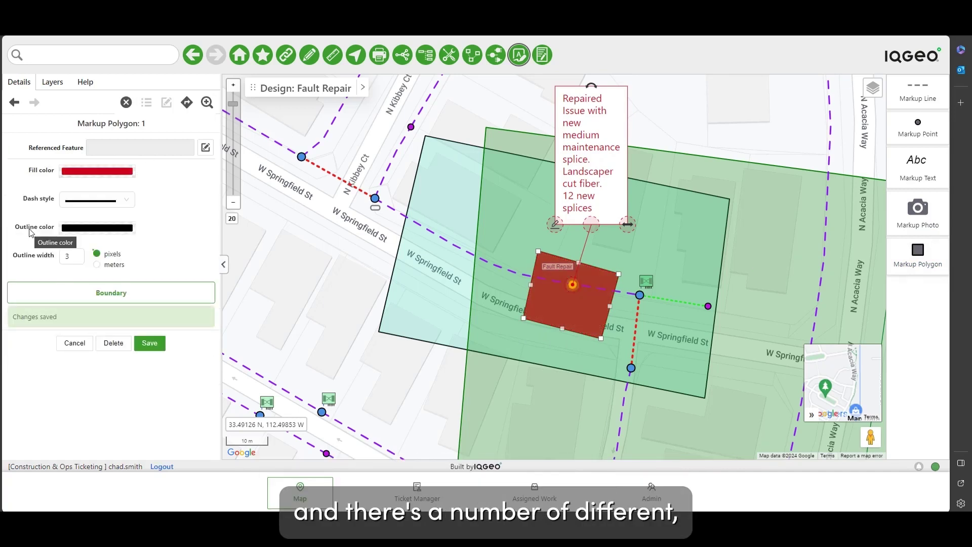
left_click(92, 172)
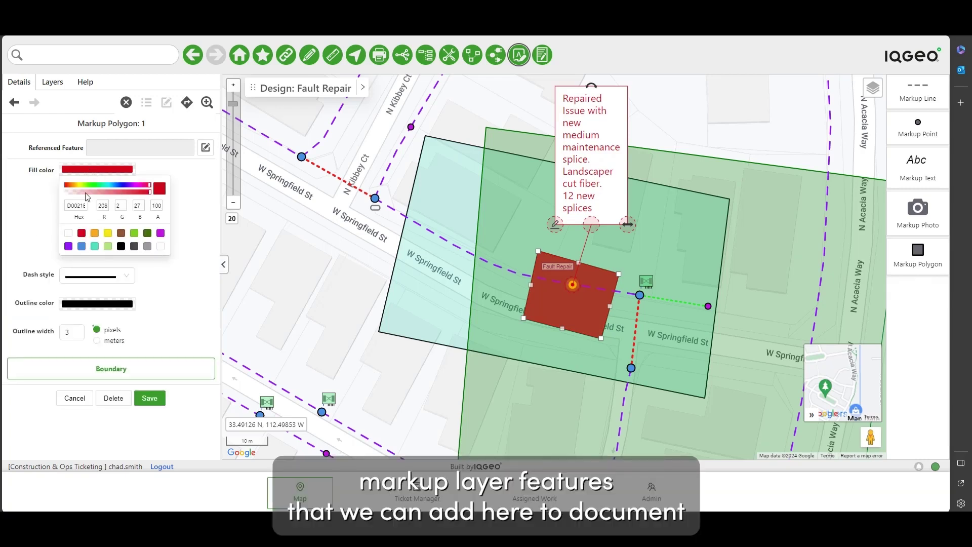
left_click(86, 192)
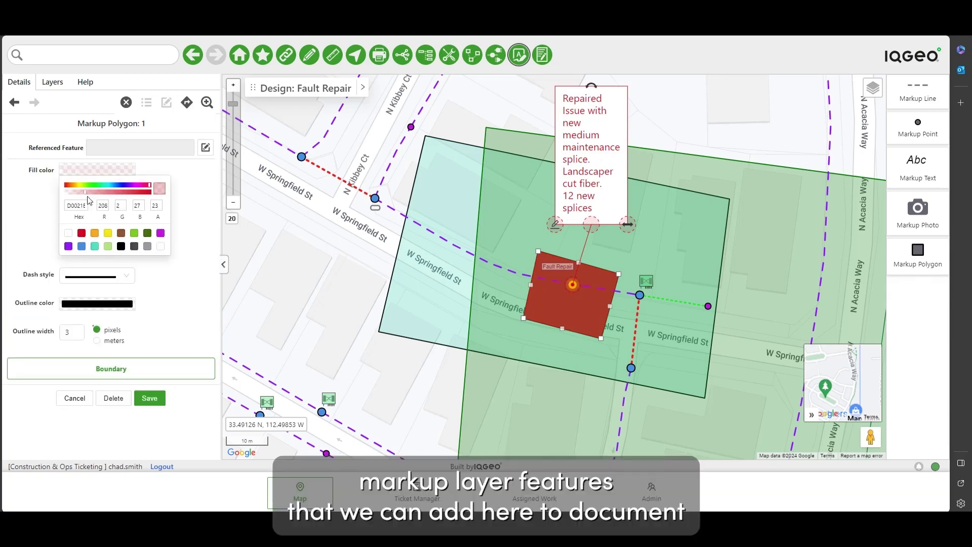
left_click(25, 229)
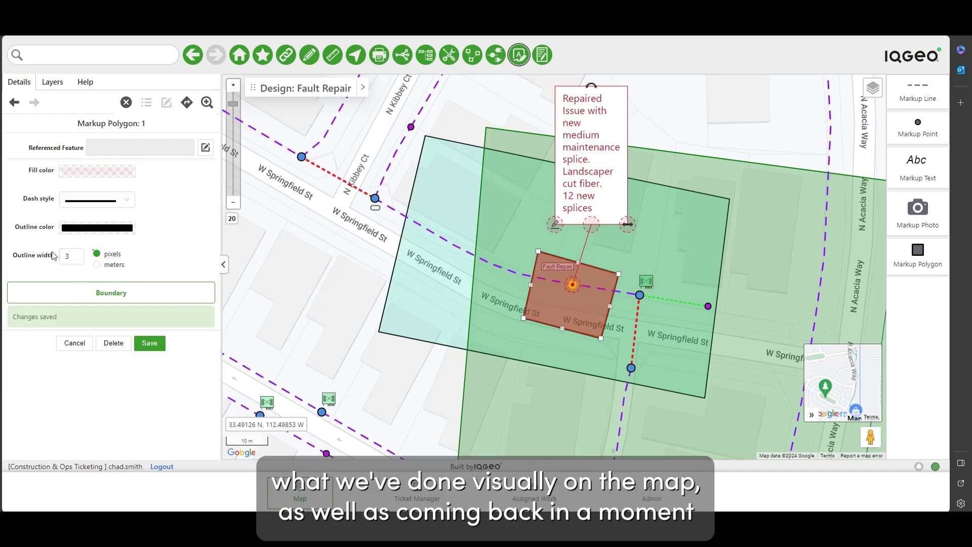
left_click(150, 343)
Step: Clear the map selection, close the Fault Repair design and show the map's layer list
left_click(322, 291)
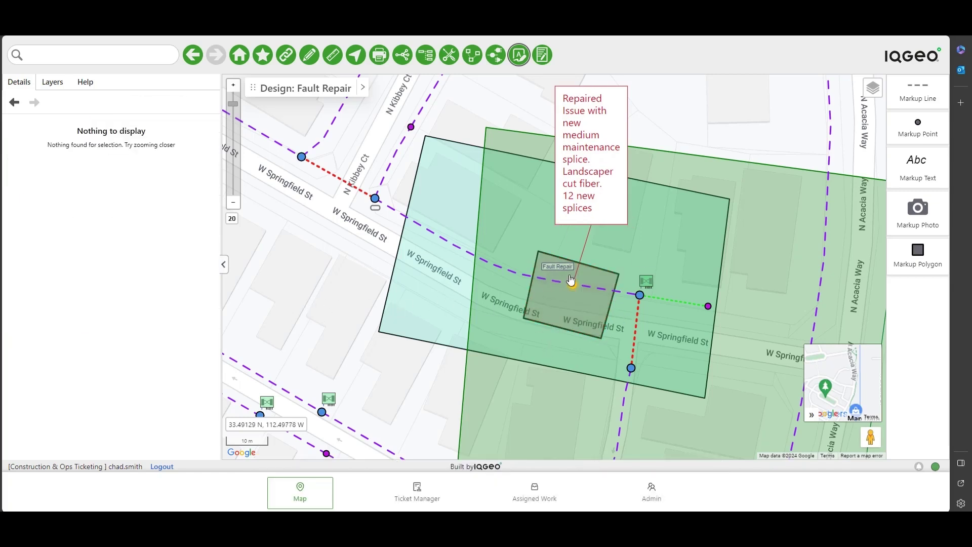
left_click(361, 90)
left_click(488, 87)
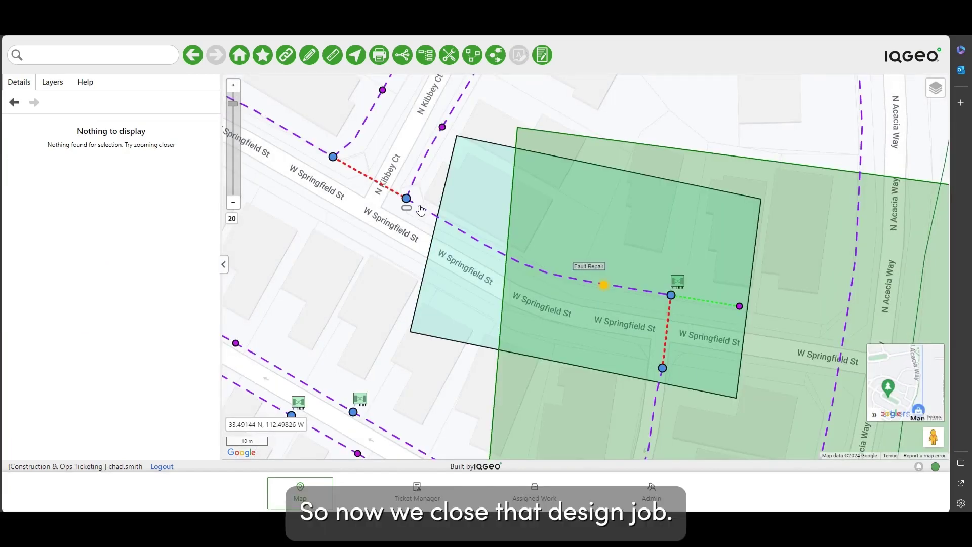
left_click(59, 84)
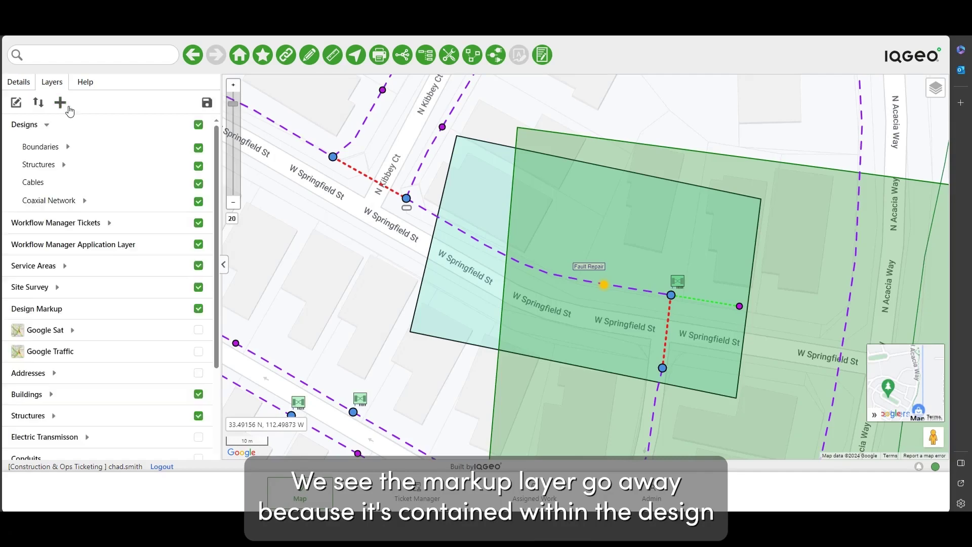
Step: Update the Break Fix ticket's status in Assigned Work, first to Onsite and finally to Field Complete
left_click(419, 496)
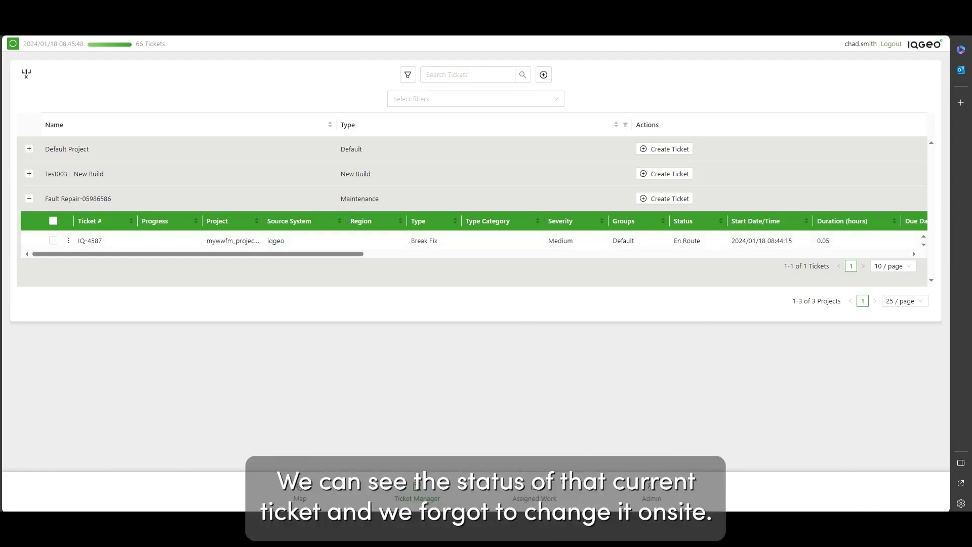
left_click(542, 495)
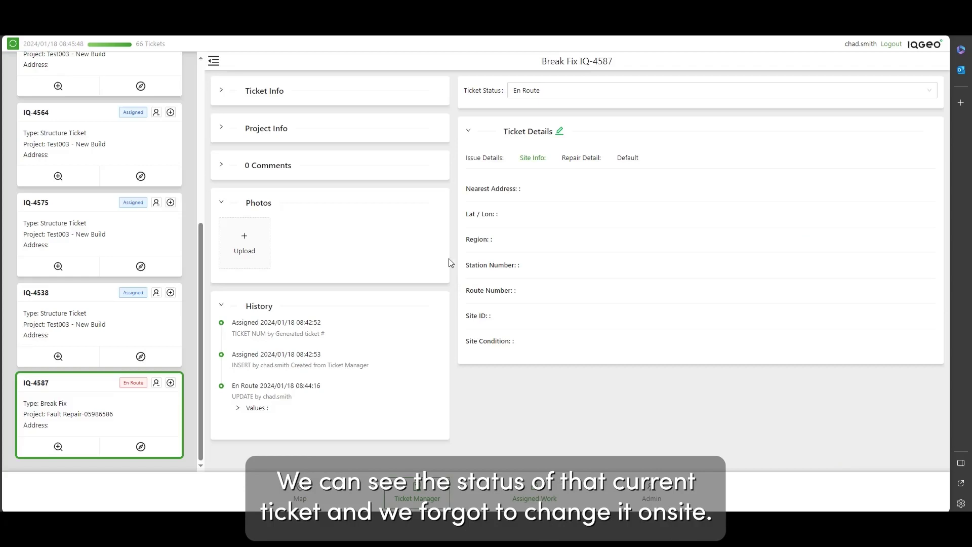
left_click(587, 93)
left_click(567, 156)
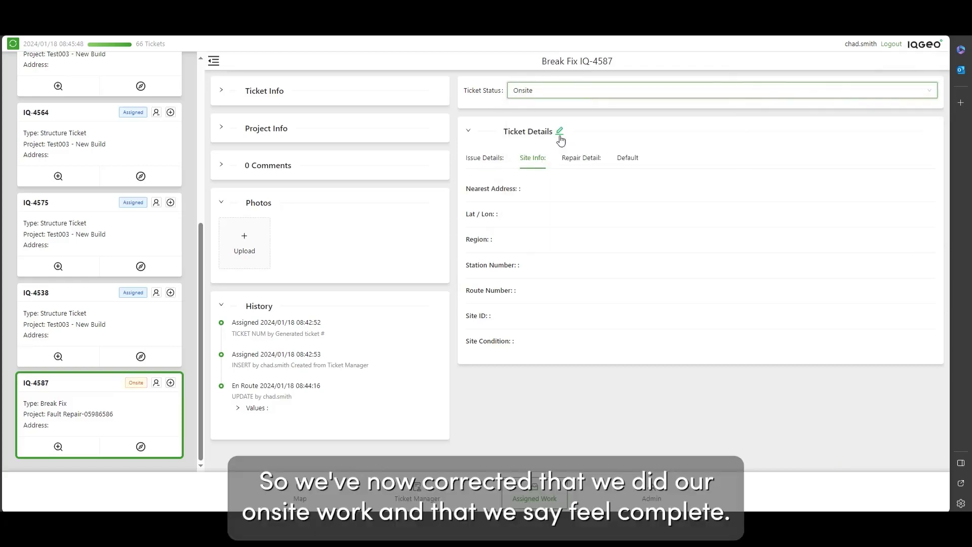
left_click(580, 92)
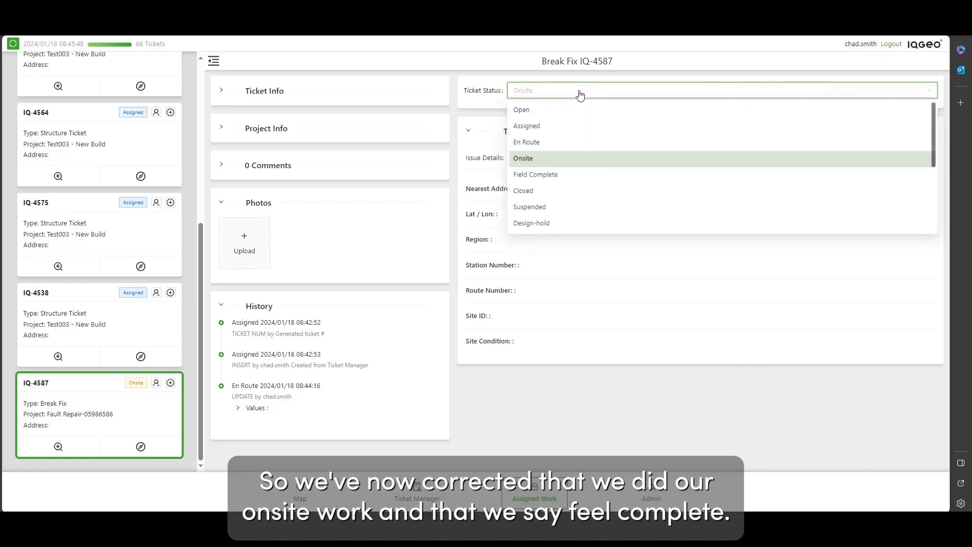
left_click(544, 175)
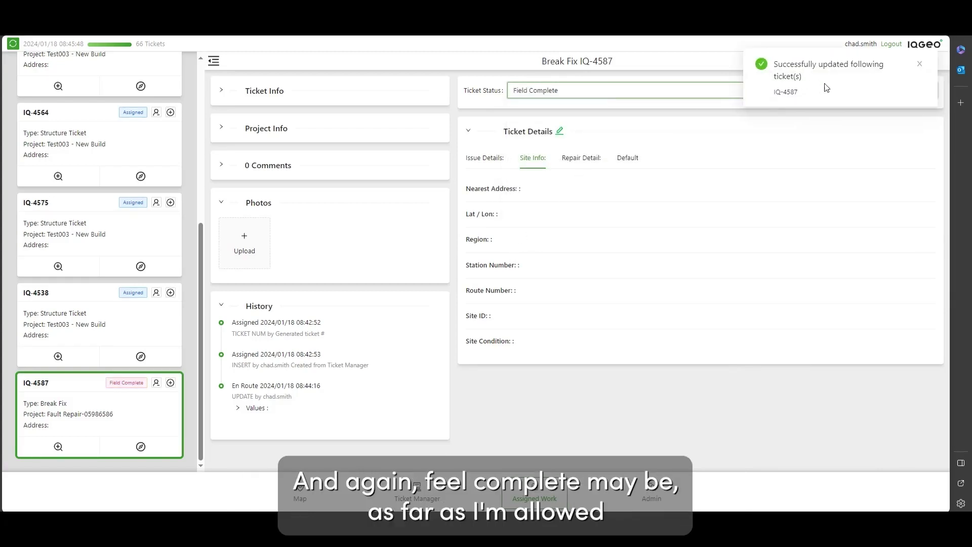
Step: Open the Break Fix ticket details for editing, select the technician's own name as Originator and clear Normal Wear in the issue details
left_click(575, 158)
left_click(559, 132)
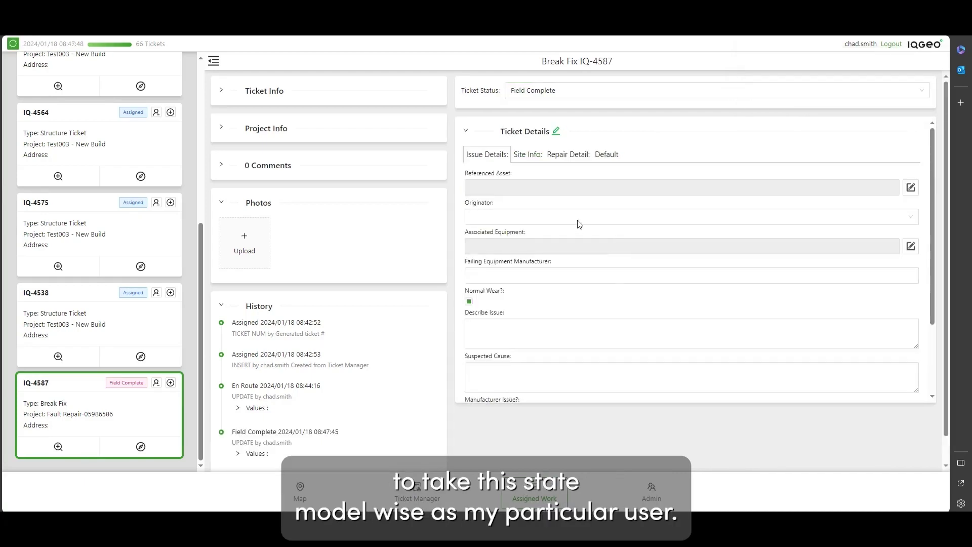
left_click(597, 217)
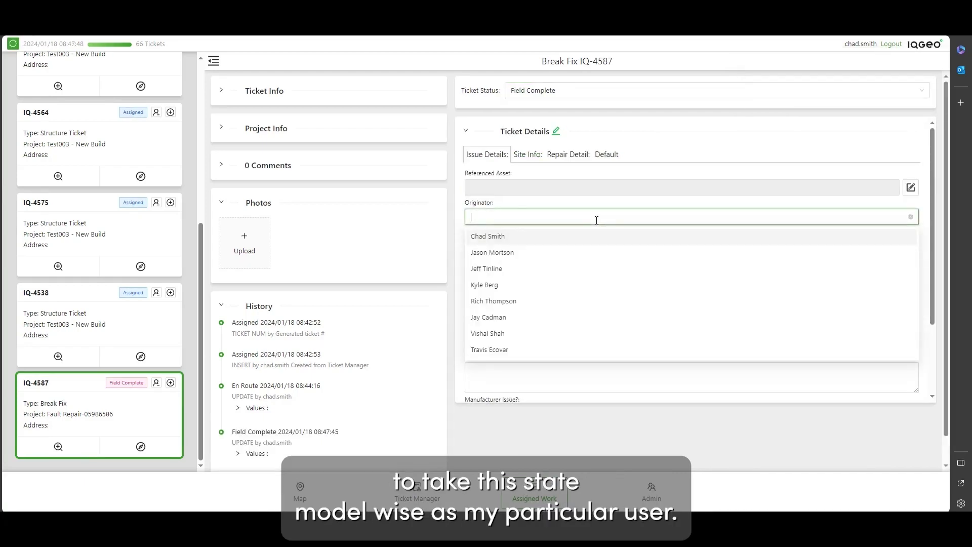
left_click(501, 238)
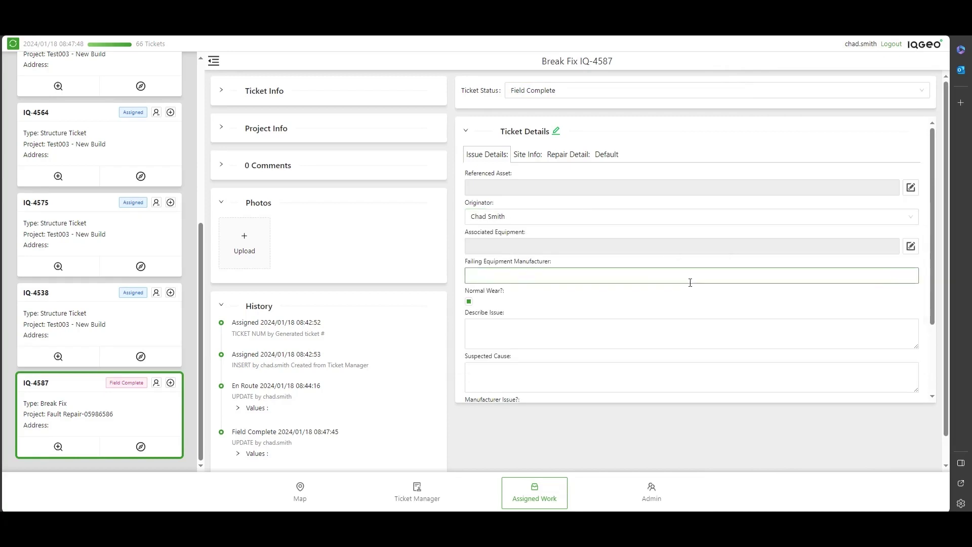
scroll(691, 276, "down", 2)
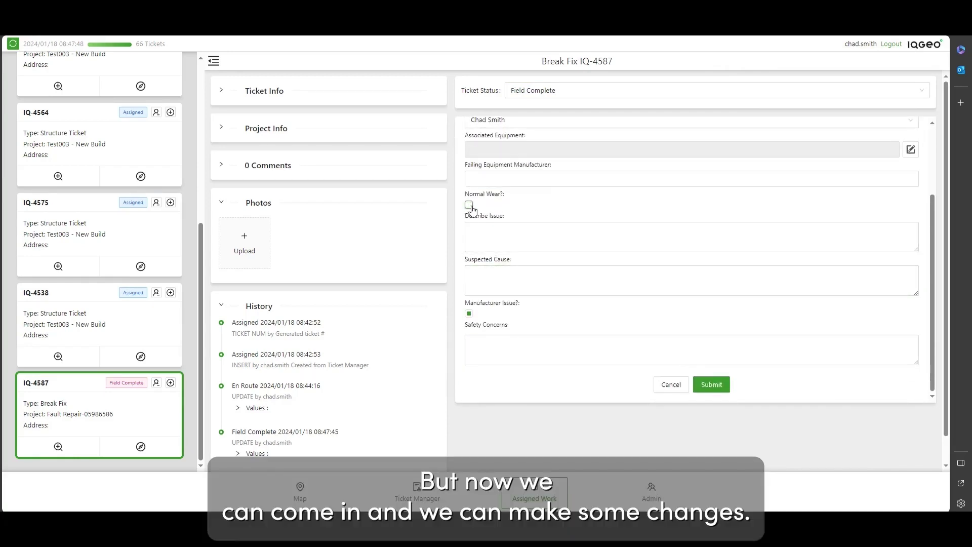
left_click(469, 204)
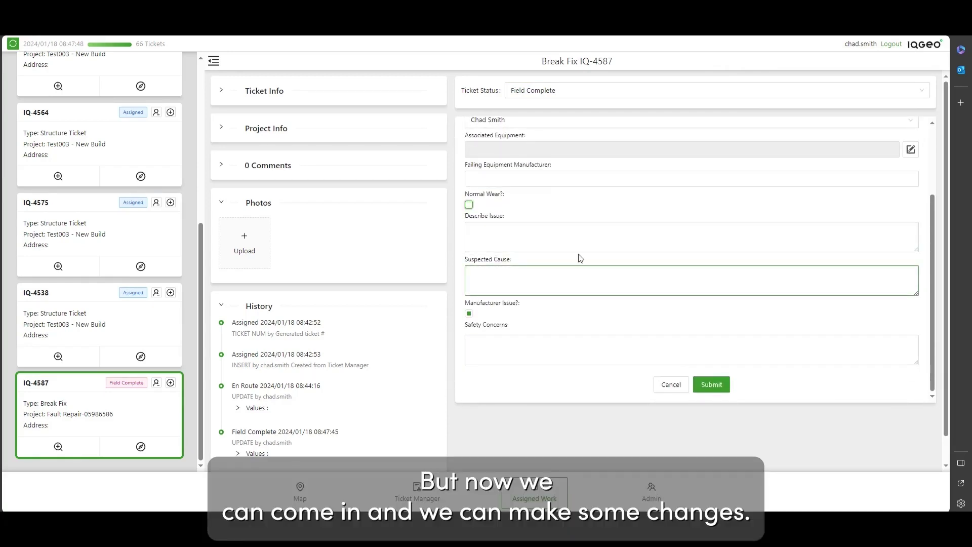
Step: Describe the issue in the Break Fix ticket as "Cable cut by landscapers"
left_click(506, 236)
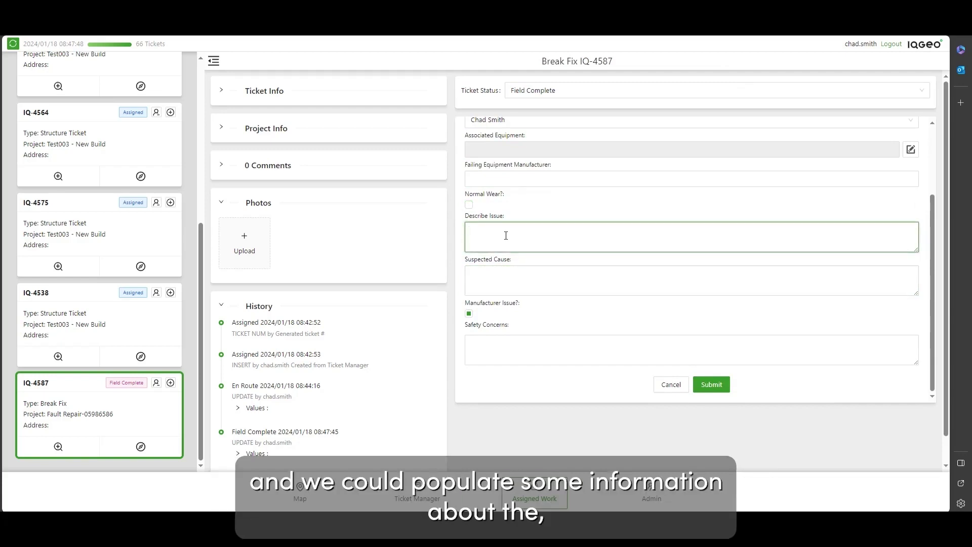
type("c")
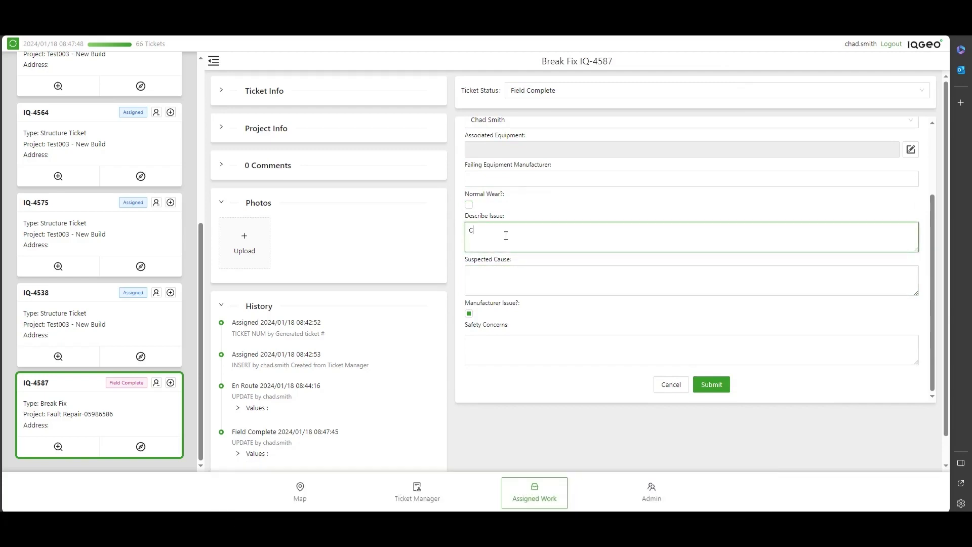
type("able c")
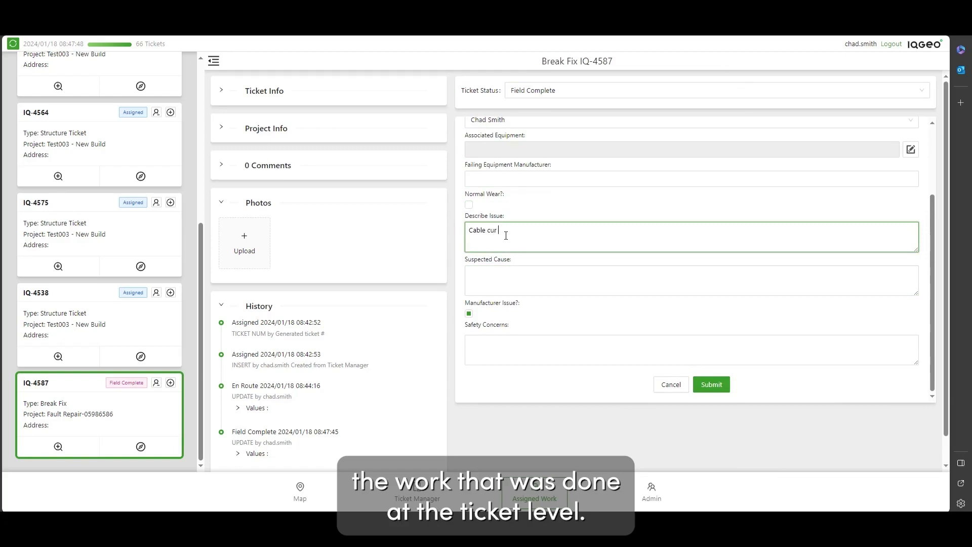
type("ut by")
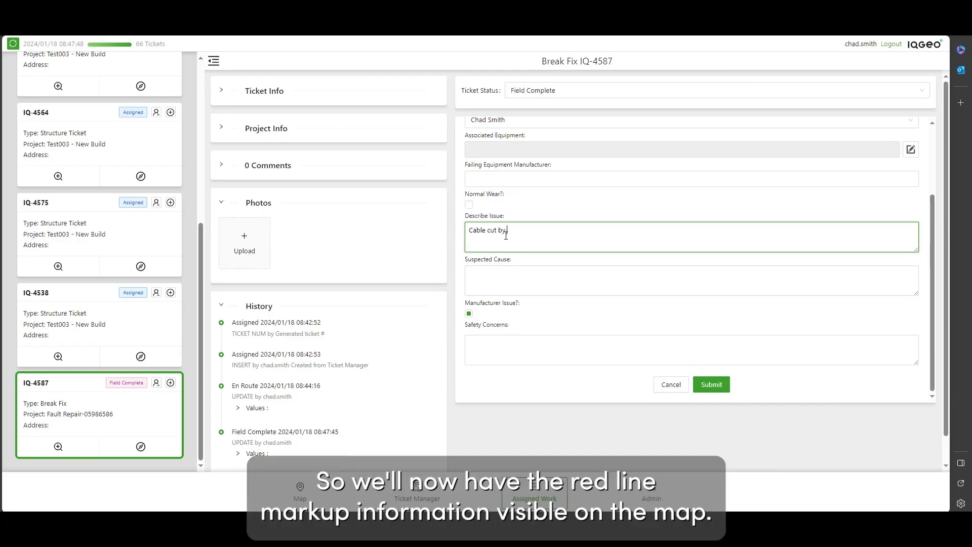
type(" landscapers")
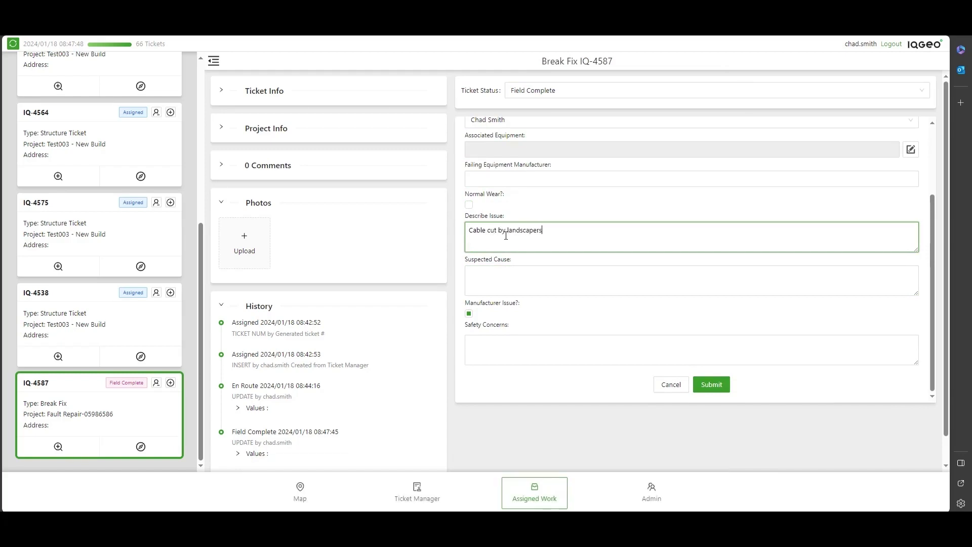
Step: Clear Manufacturer Issue, enter "None" for Safety Concerns and submit the ticket details
left_click(469, 314)
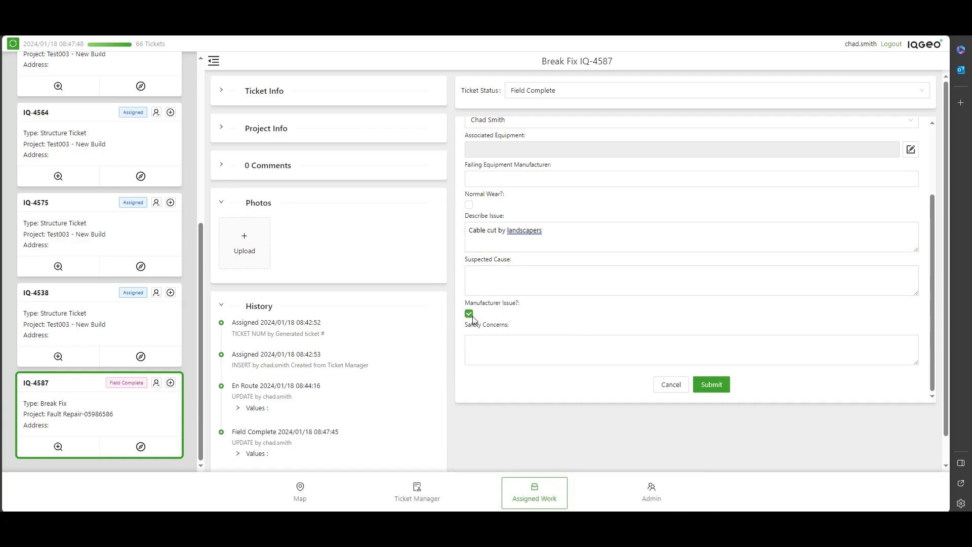
left_click(469, 315)
scroll(595, 335, "down", 1)
left_click(611, 333)
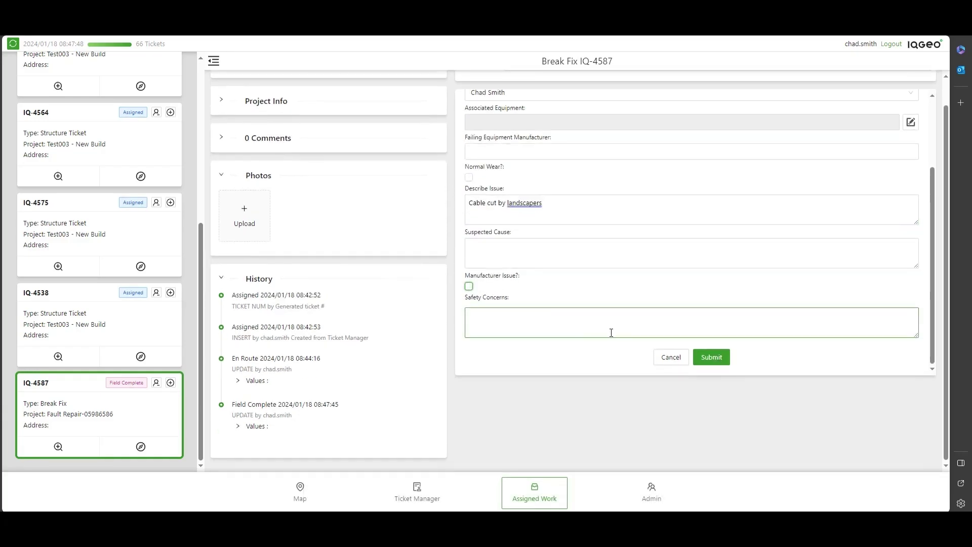
left_click(557, 323)
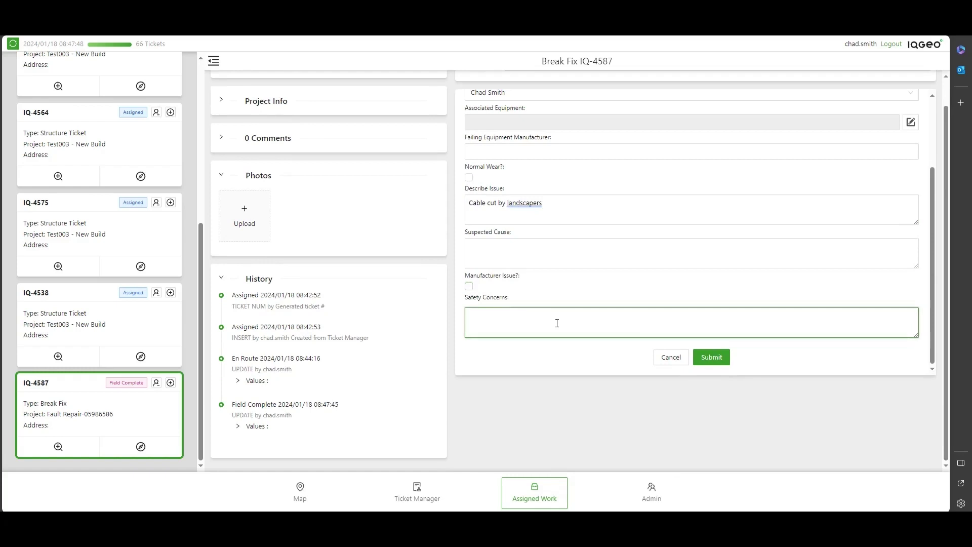
type("None")
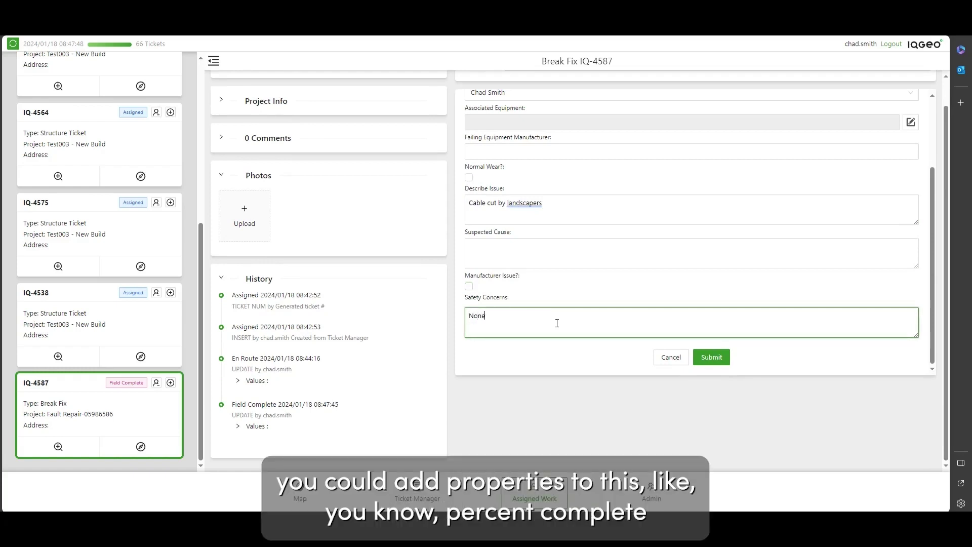
left_click(707, 361)
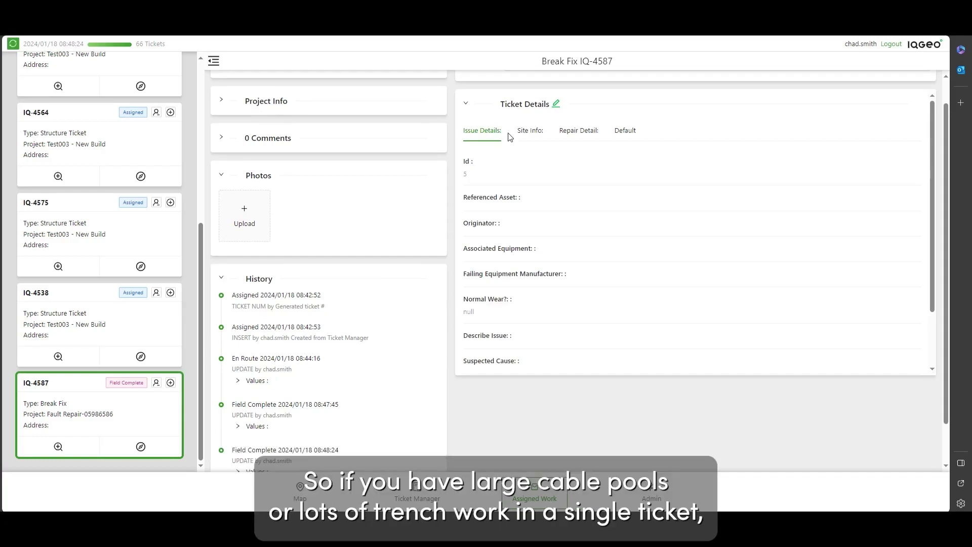
Step: Review the ticket's Repair Detail fields and its Site Info fields
left_click(576, 132)
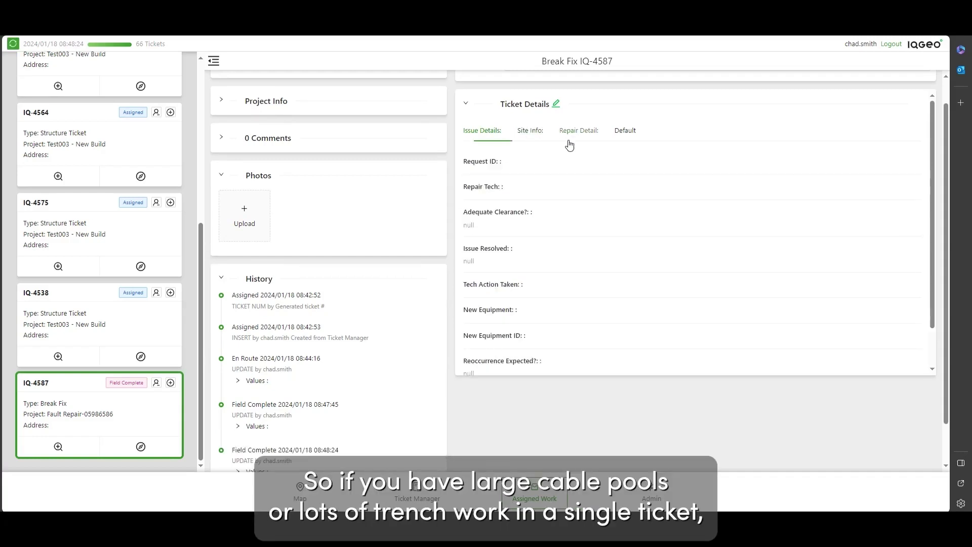
scroll(625, 261, "down", 1)
scroll(625, 262, "down", 1)
scroll(624, 264, "up", 1)
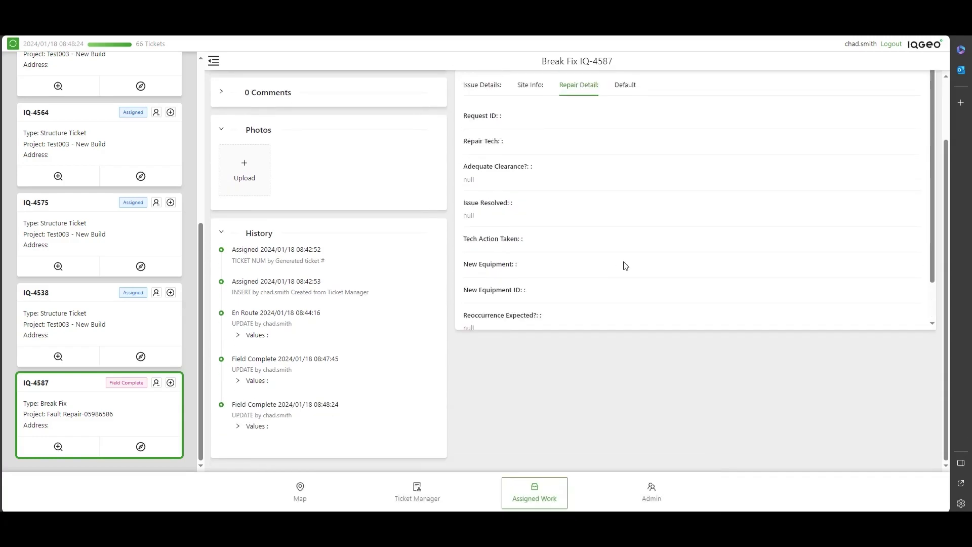
scroll(536, 115, "up", 2)
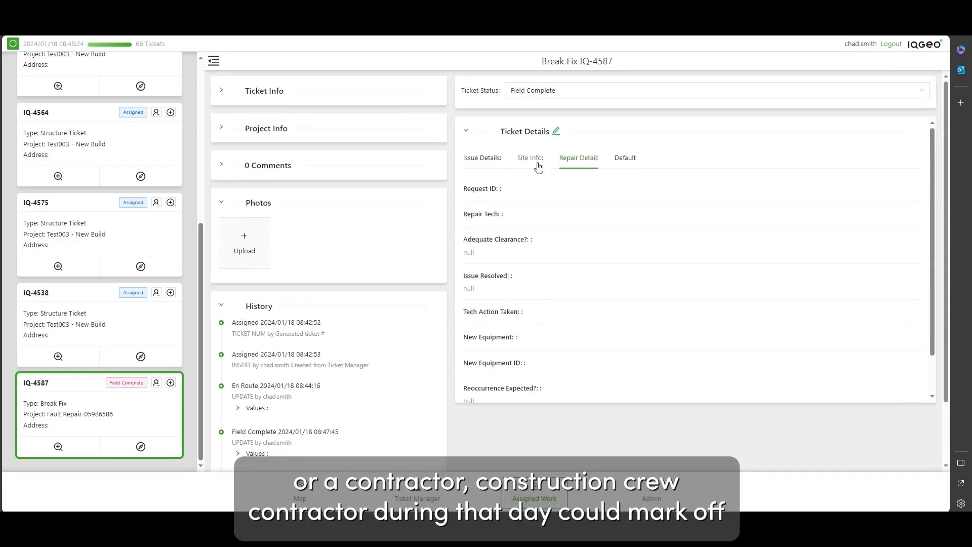
left_click(531, 158)
scroll(656, 238, "down", 2)
scroll(655, 243, "up", 2)
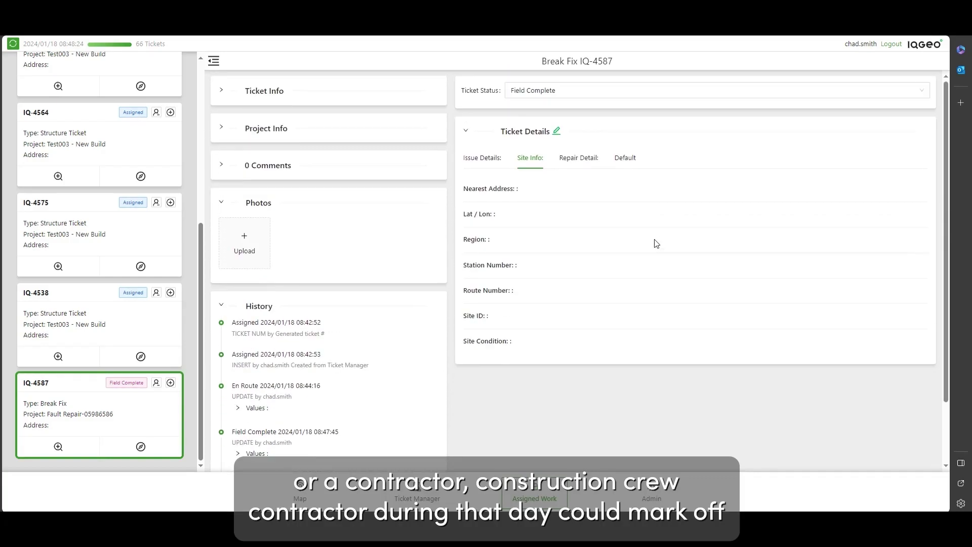